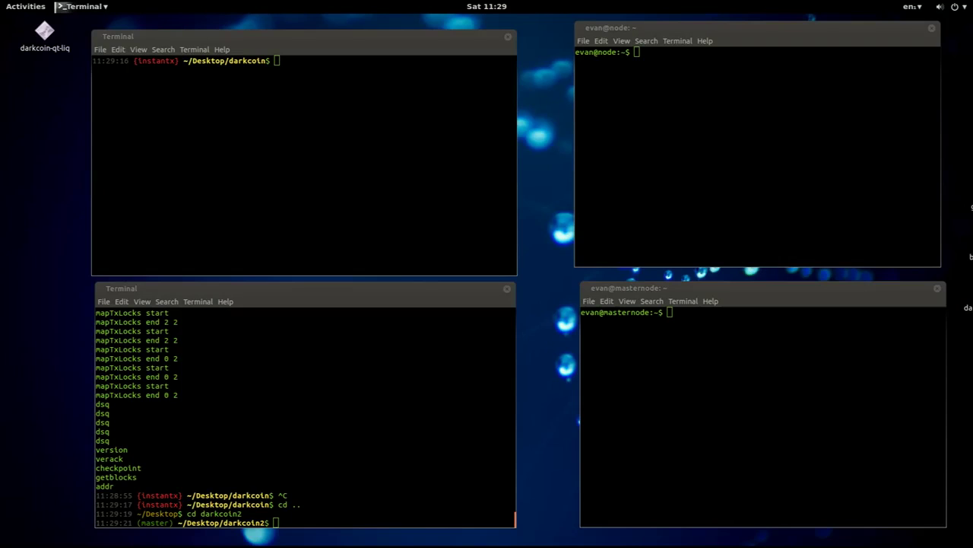
pyautogui.click(715, 390)
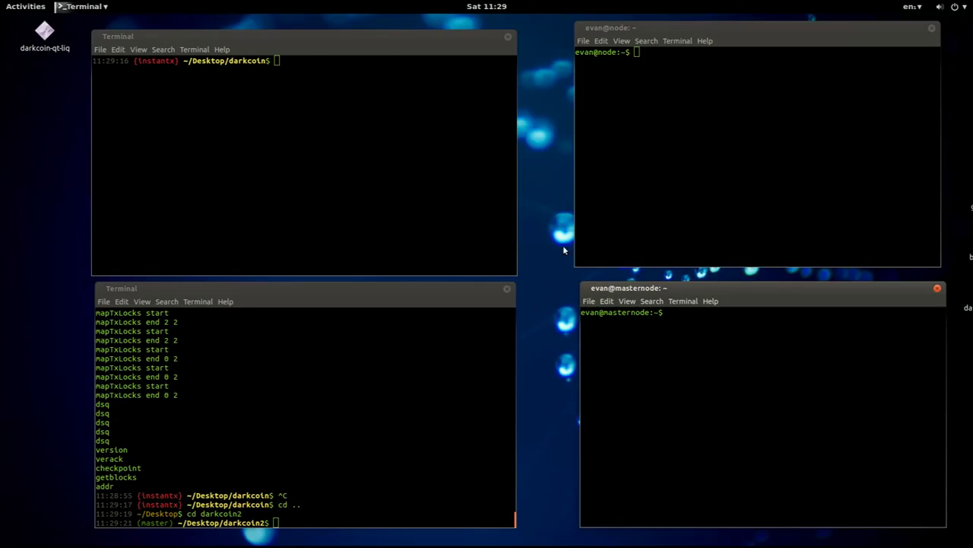
pyautogui.moveTo(314, 49); pyautogui.dragTo(315, 47)
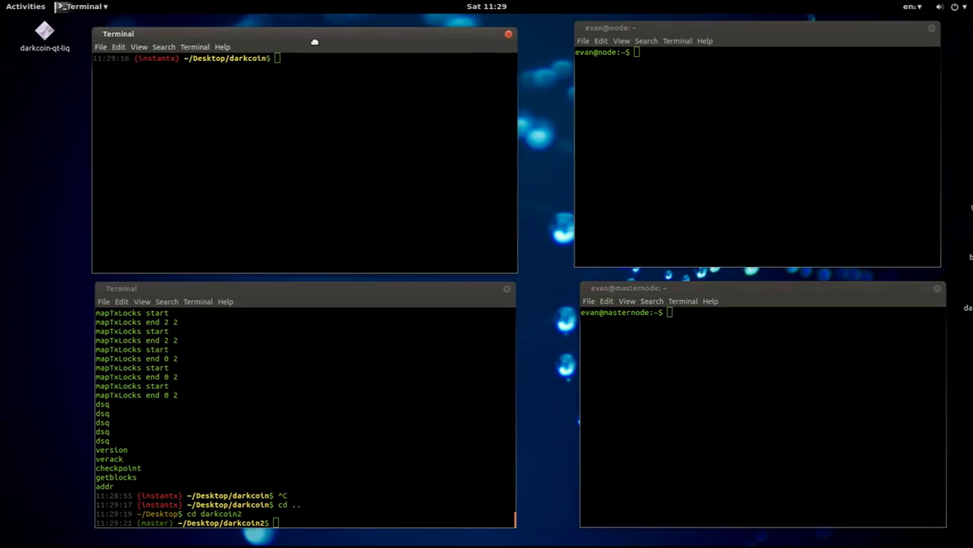
pyautogui.click(722, 139)
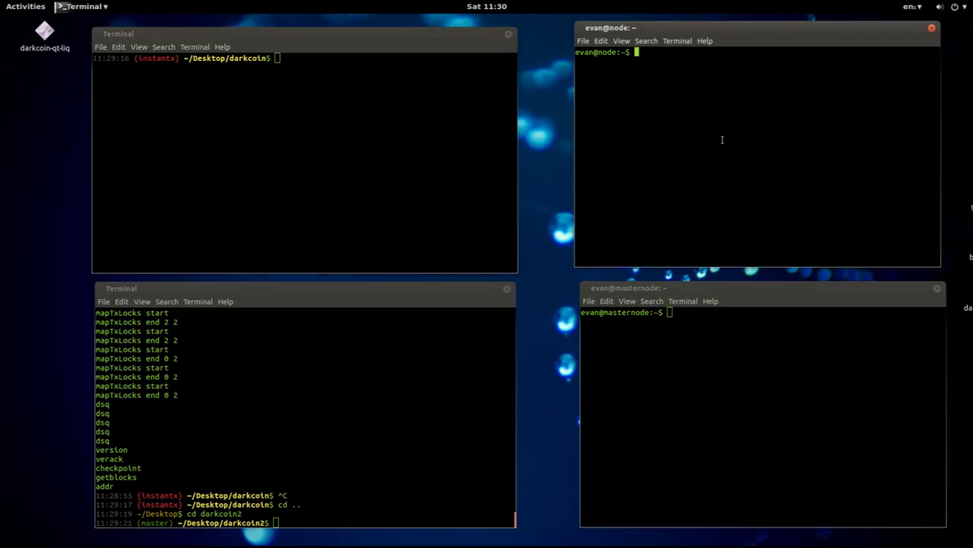
# Start the DarkCoin server on the masternode machine with ./darkcoind --daemon
pyautogui.click(671, 313)
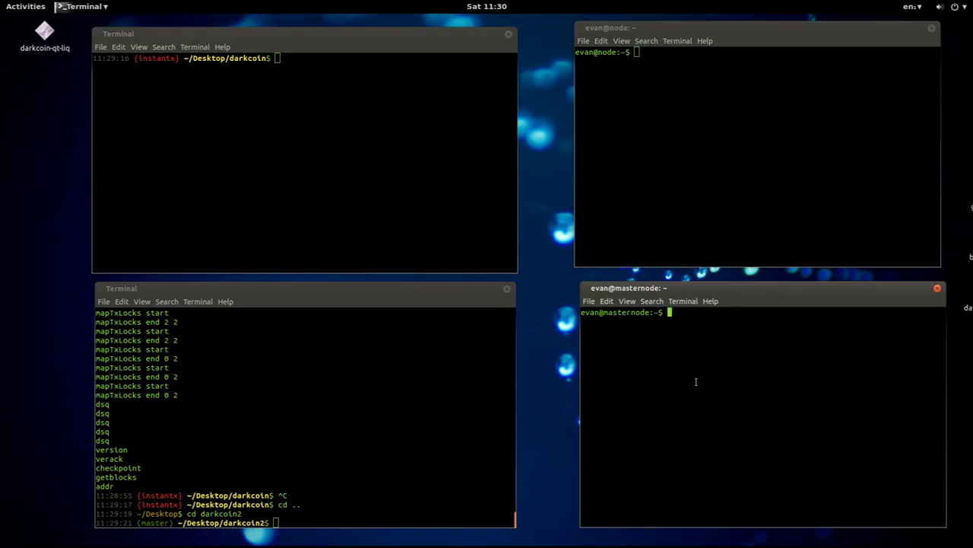
pyautogui.press('Return')
pyautogui.write('./darkcoind stop')
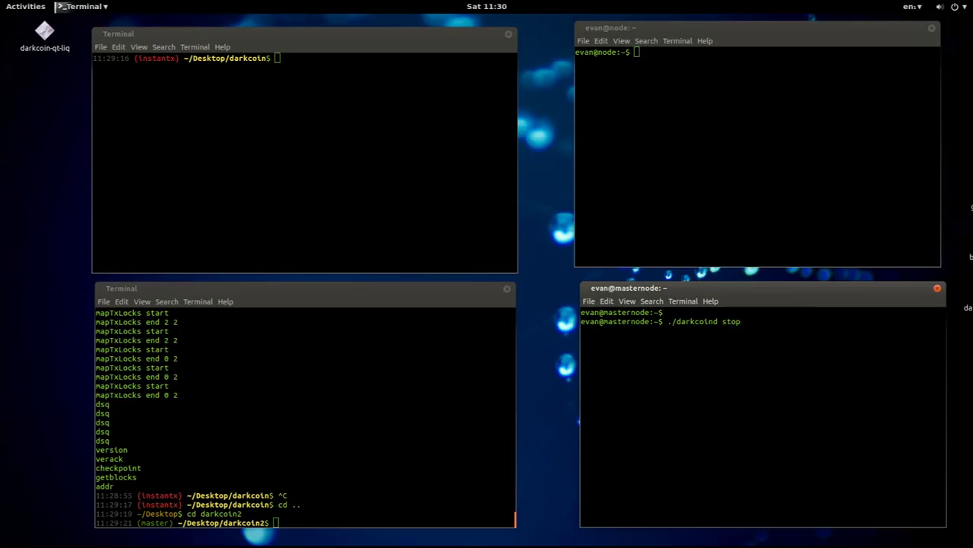
pyautogui.press('Up')
pyautogui.press('Down')
pyautogui.write('emon')
pyautogui.press('Return')
# Start the DarkCoin server on the node machine with ./darkcoind --daemon
pyautogui.click(670, 163)
pyautogui.press('Return')
pyautogui.press('Up')
pyautogui.press('Up')
pyautogui.press('Up')
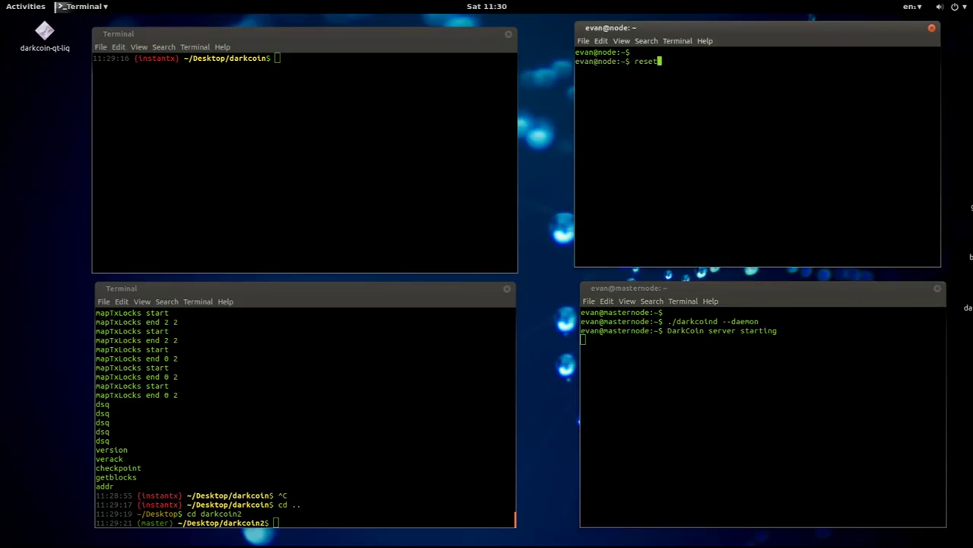
pyautogui.press('Return')
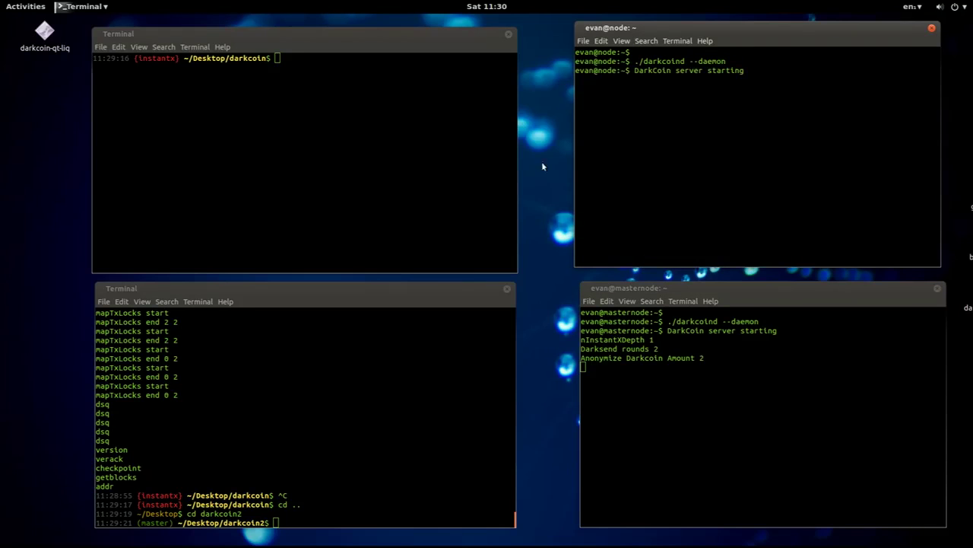
# Launch the first wallet from the darkcoin2 folder with darkcoin-qt2 --zapwallettxes --instantxdepth=6
pyautogui.click(381, 416)
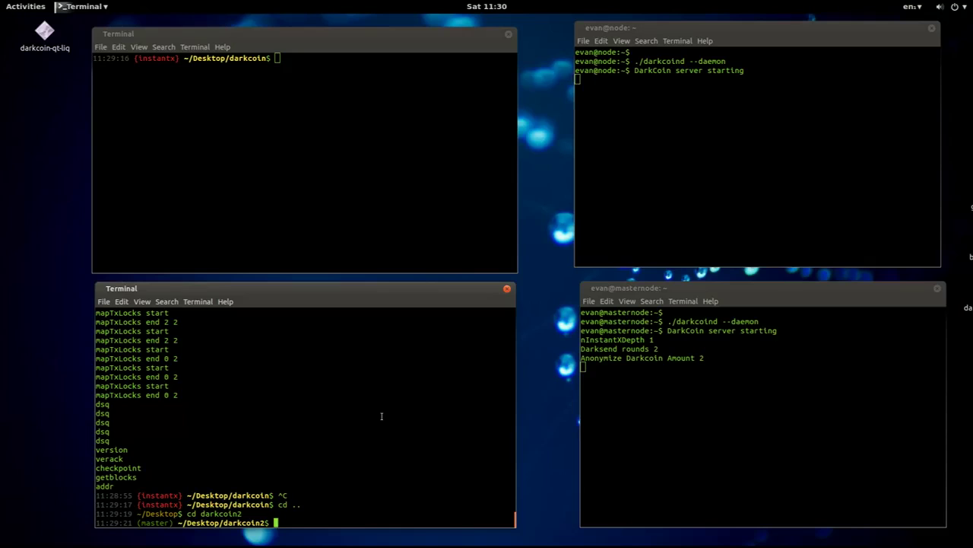
pyautogui.press('Up')
pyautogui.press('Up')
pyautogui.press('Up')
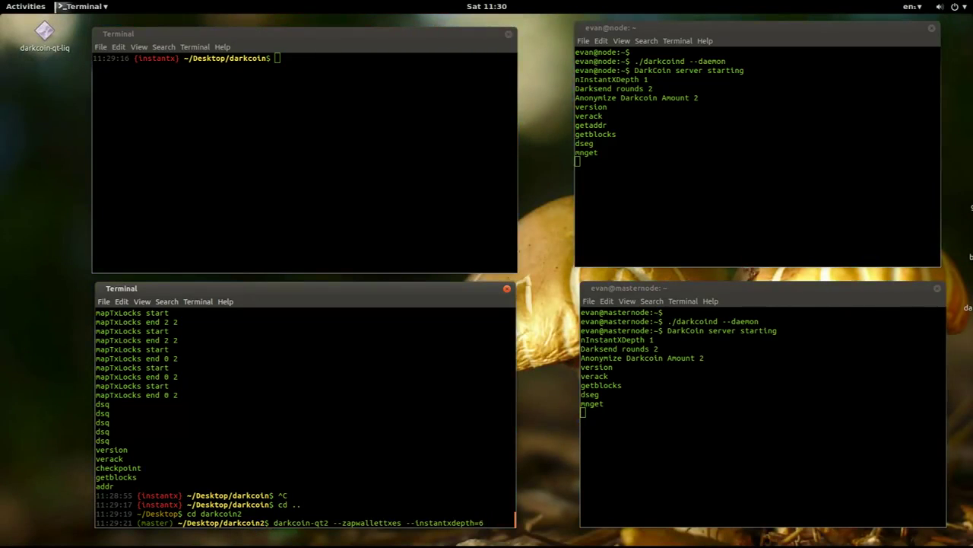
pyautogui.press('Return')
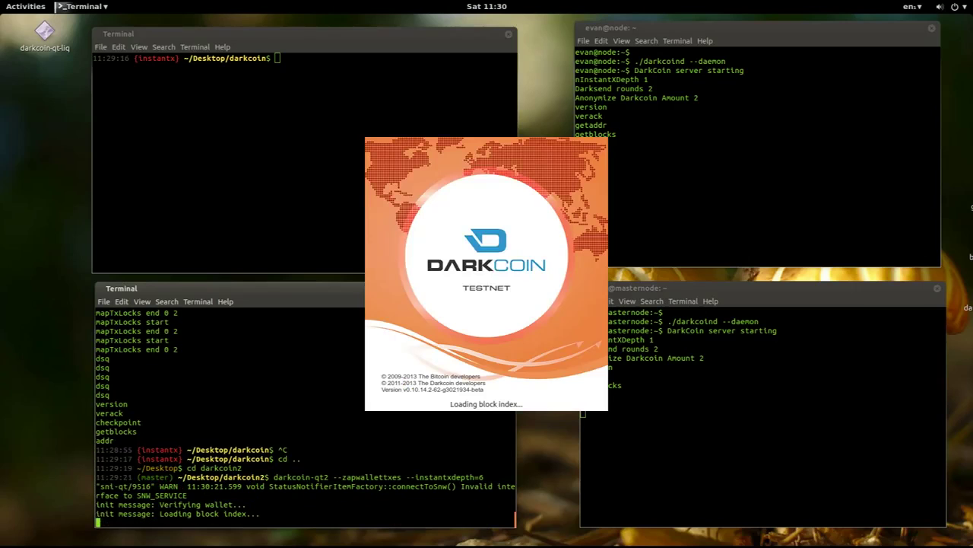
# Launch the second wallet from the local darkcoin folder with darkcoin-qt3 --zapwallettxes --instantxdepth=6
pyautogui.click(200, 173)
pyautogui.press('Up')
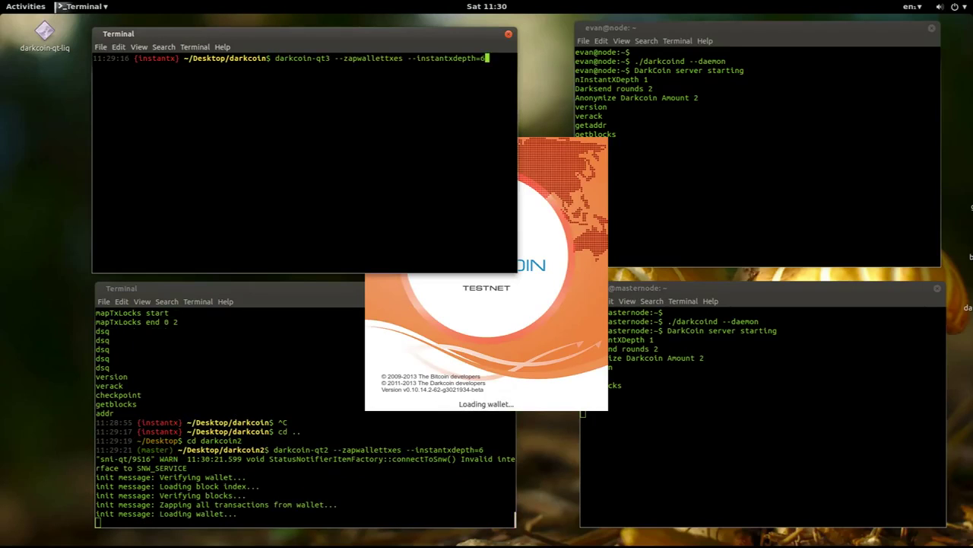
pyautogui.press('Return')
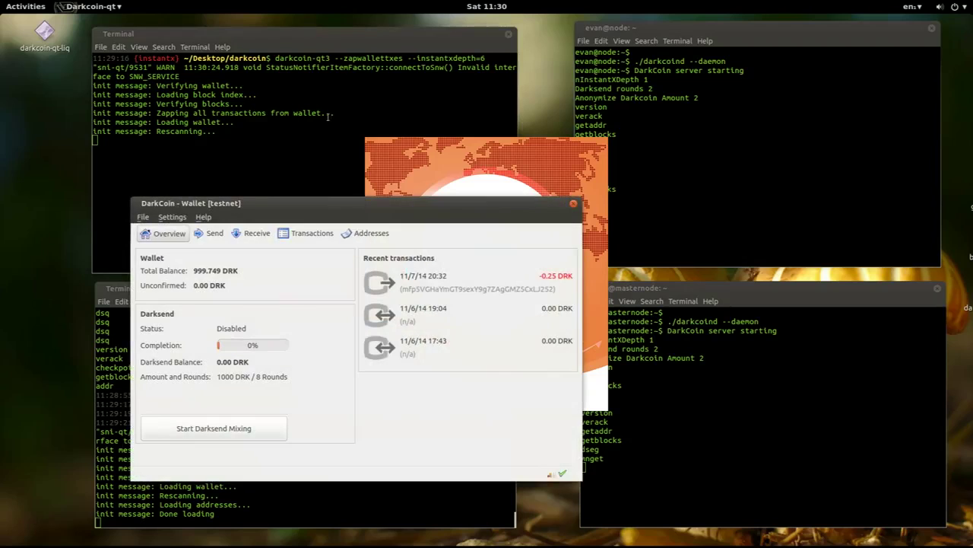
# Arrange the two wallet windows so that the balances of both can be seen
pyautogui.moveTo(261, 202); pyautogui.dragTo(427, 120)
pyautogui.click(249, 277)
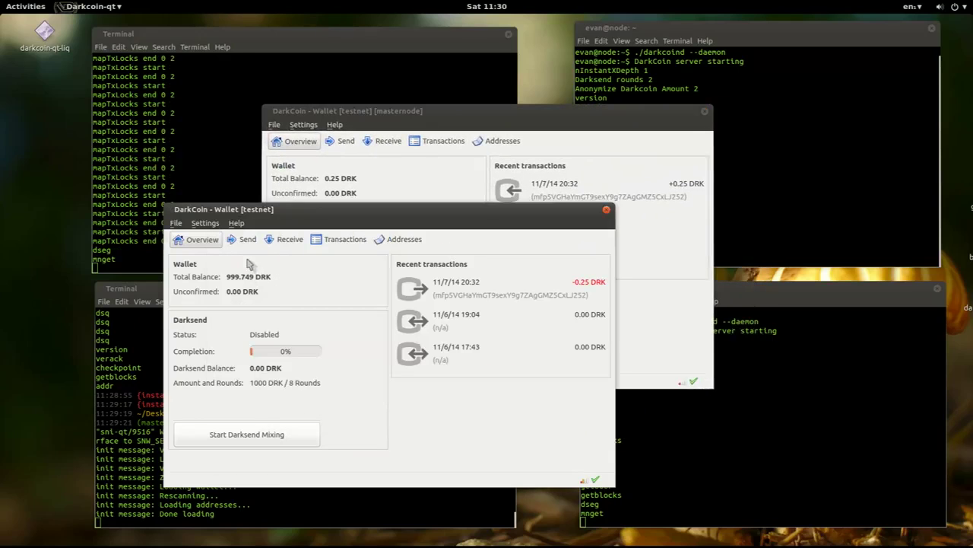
pyautogui.moveTo(243, 228); pyautogui.dragTo(228, 230)
# Check the client version in the testnet wallet's debug window, then close that window
pyautogui.click(220, 224)
pyautogui.click(238, 238)
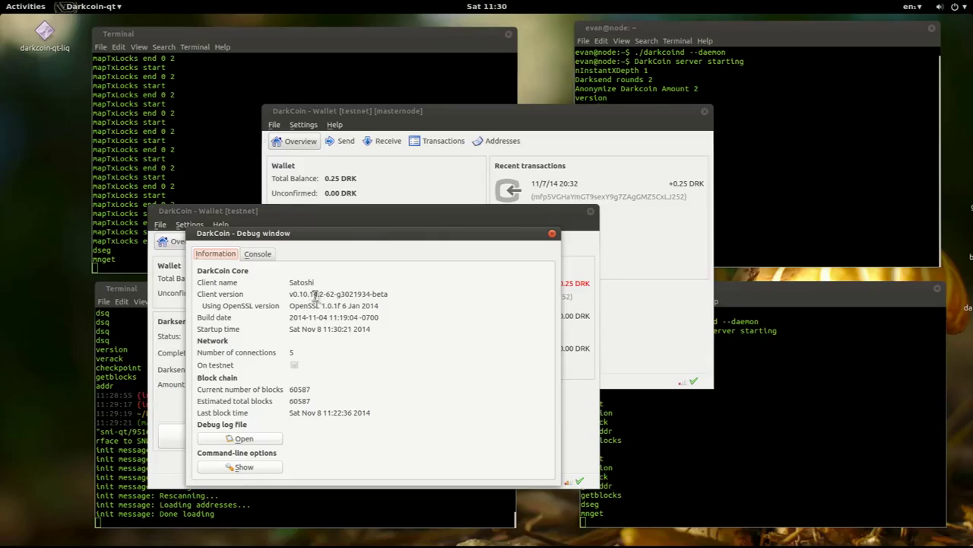
pyautogui.moveTo(308, 294); pyautogui.dragTo(332, 295)
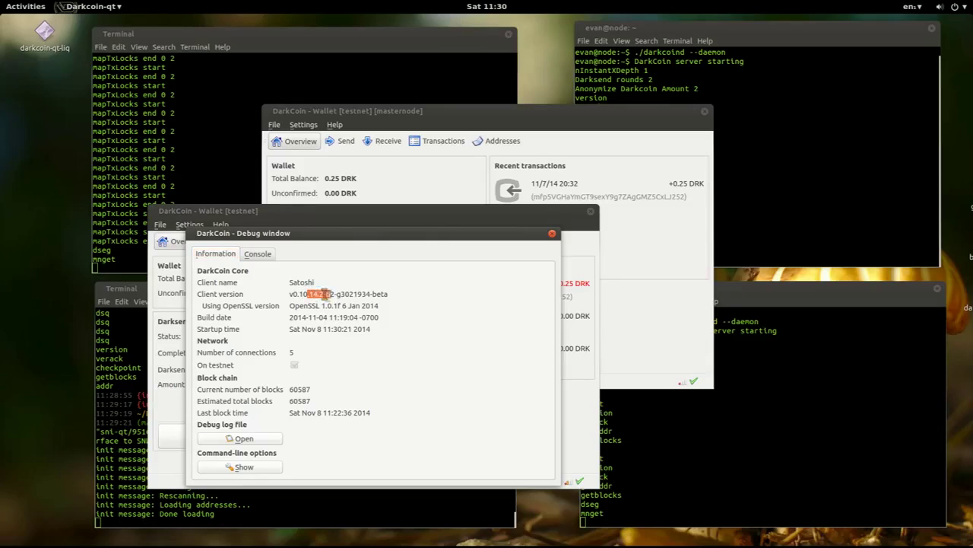
pyautogui.click(552, 235)
# Copy the unlabelled receiving address from the masternode wallet
pyautogui.click(384, 149)
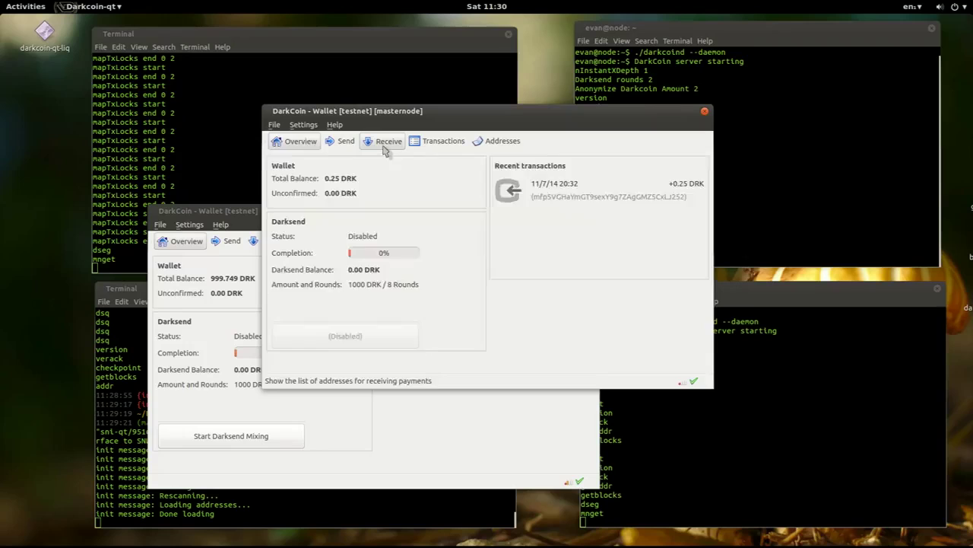
pyautogui.click(384, 142)
pyautogui.rightClick(388, 197)
pyautogui.click(397, 198)
# Start a payment in the testnet wallet and paste the copied address as the Pay To recipient
pyautogui.click(217, 272)
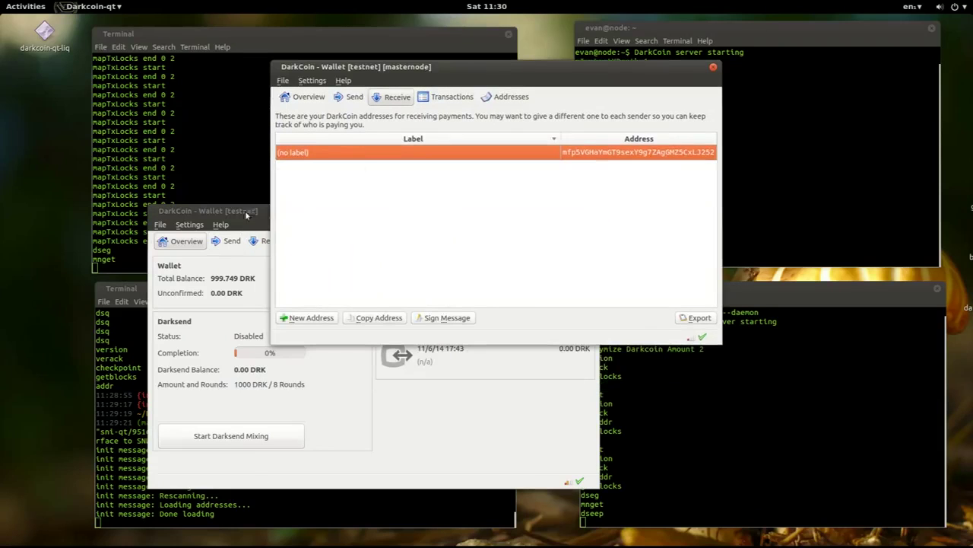
pyautogui.click(211, 281)
pyautogui.click(232, 240)
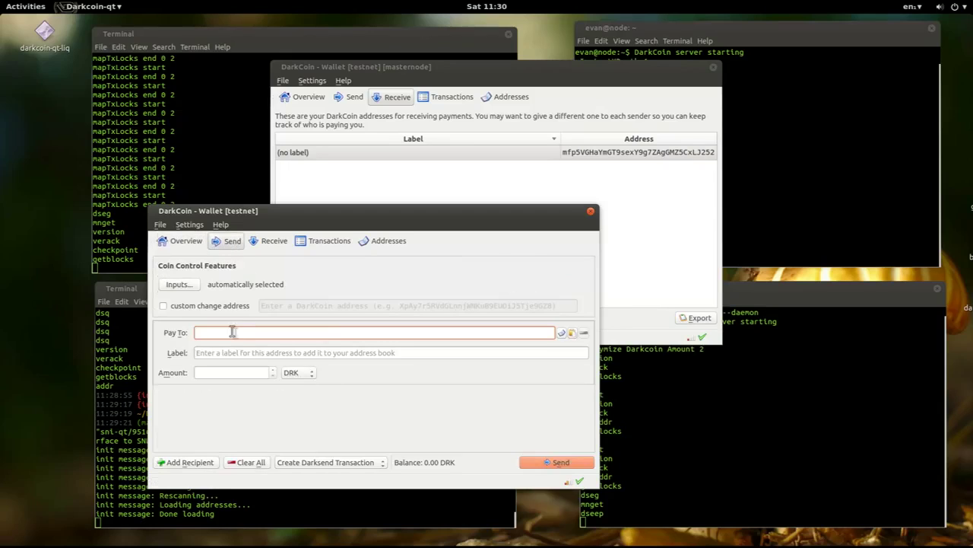
pyautogui.rightClick(232, 332)
pyautogui.click(260, 386)
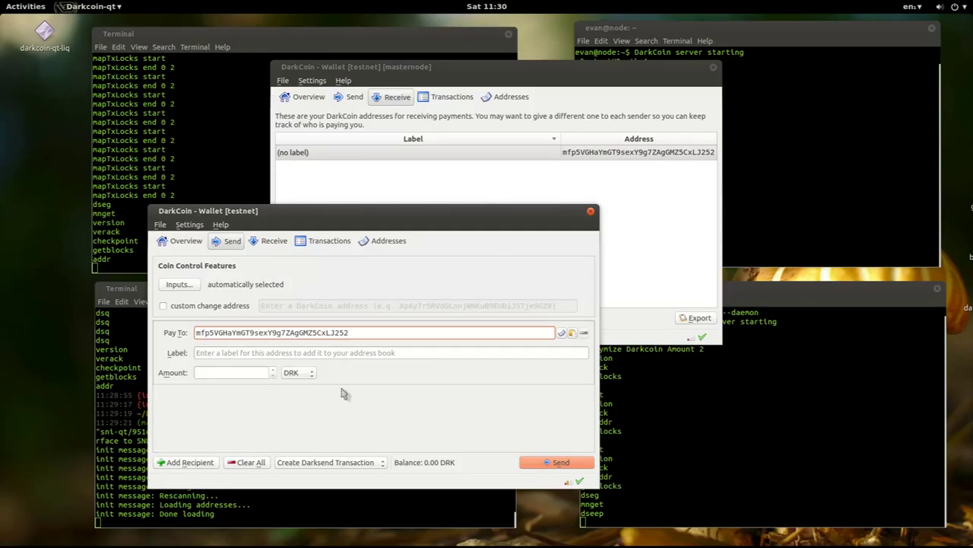
# Set the payment amount to 1 DRK with No Preference as transaction type and submit it for sending
pyautogui.click(216, 373)
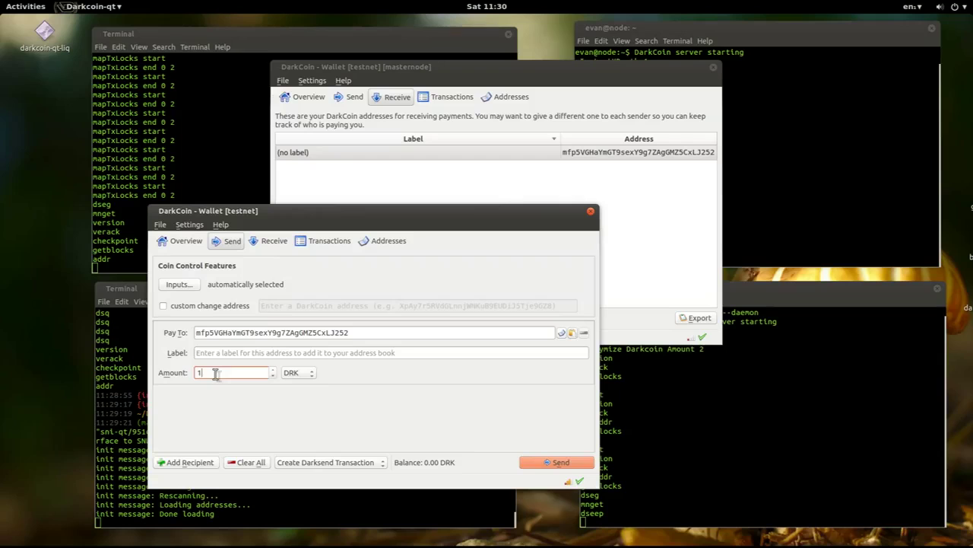
pyautogui.write('1')
pyautogui.click(335, 463)
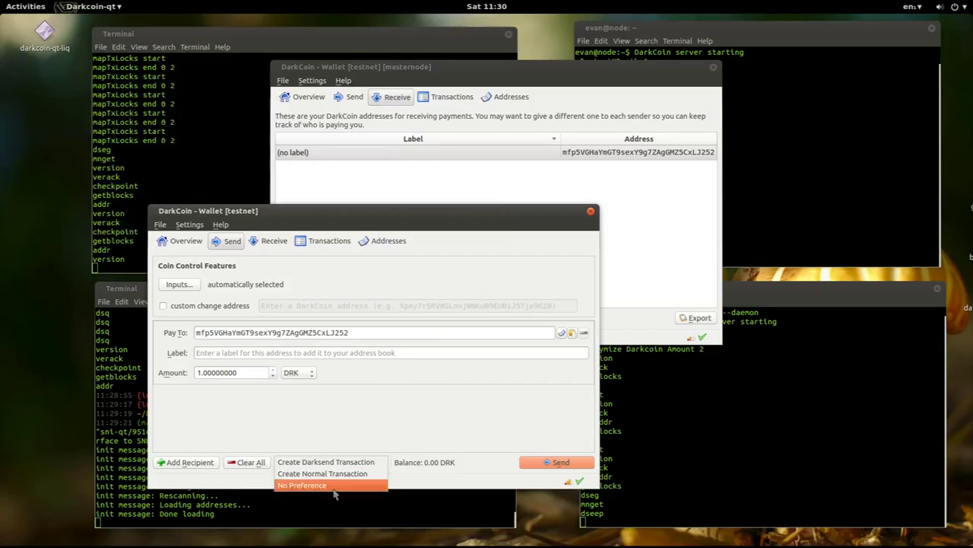
pyautogui.click(333, 487)
pyautogui.click(551, 464)
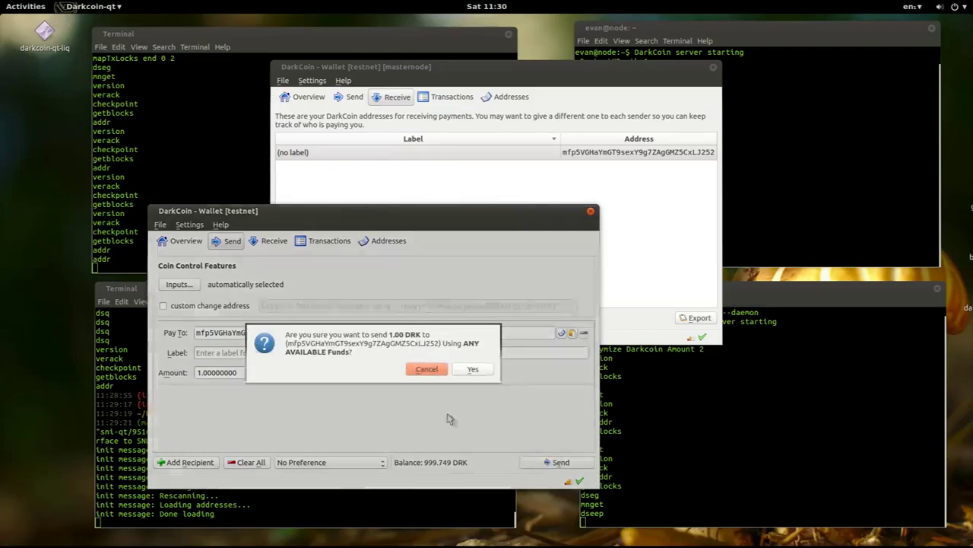
# Show the masternode wallet's overview and confirm sending the 1.00 DRK payment from the testnet wallet
pyautogui.click(472, 370)
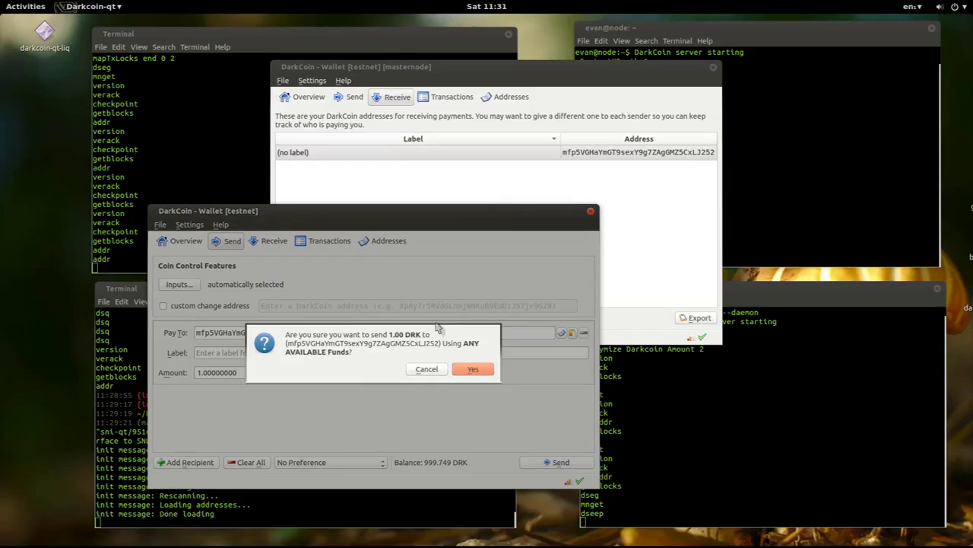
pyautogui.click(308, 97)
pyautogui.click(309, 97)
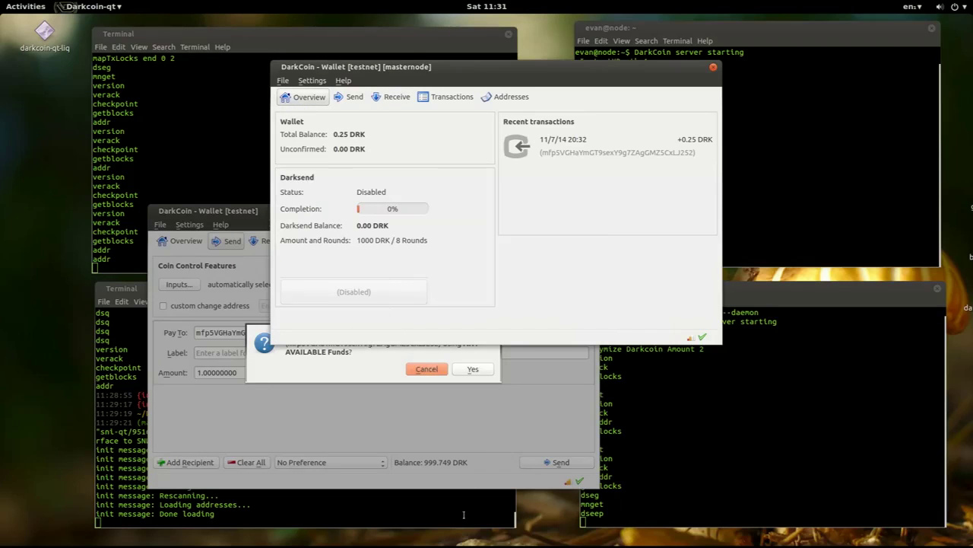
pyautogui.click(467, 432)
pyautogui.click(473, 370)
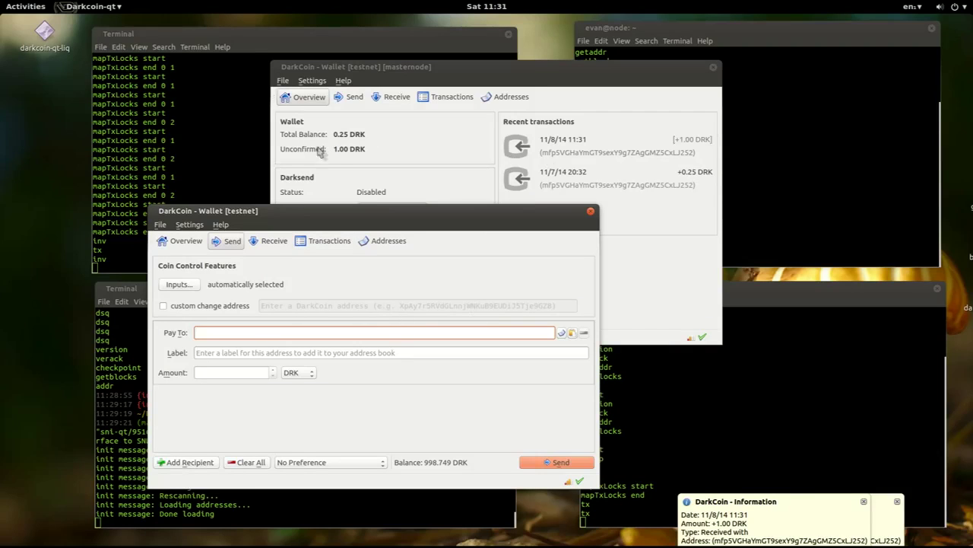
# Examine the masternode wallet's unconfirmed balance and the status in the details of the newest received transaction
pyautogui.click(298, 153)
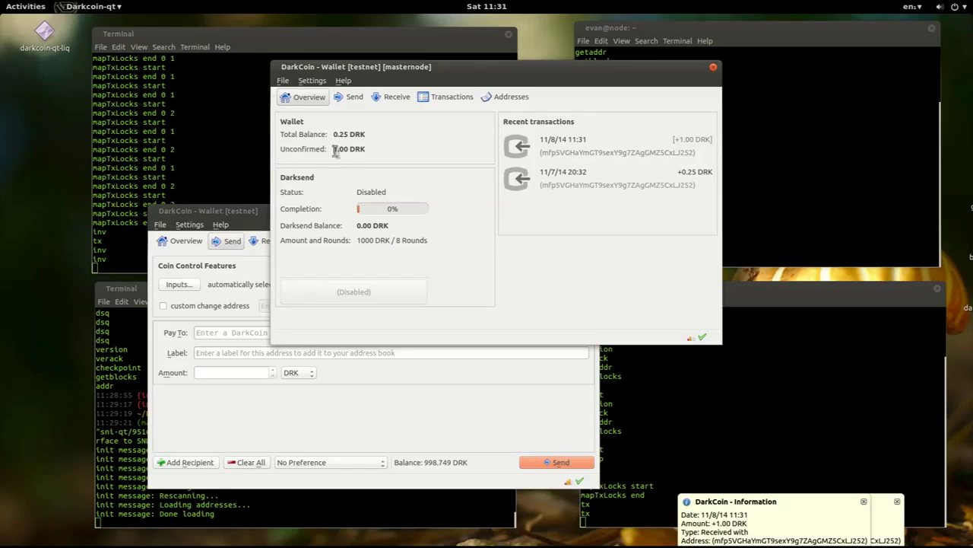
pyautogui.moveTo(334, 150); pyautogui.dragTo(371, 149)
pyautogui.click(447, 97)
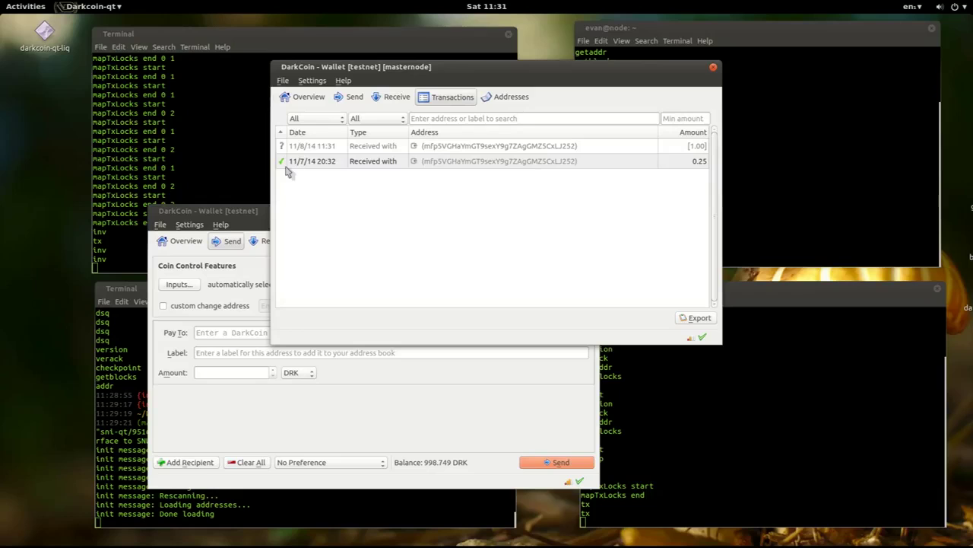
pyautogui.doubleClick(460, 146)
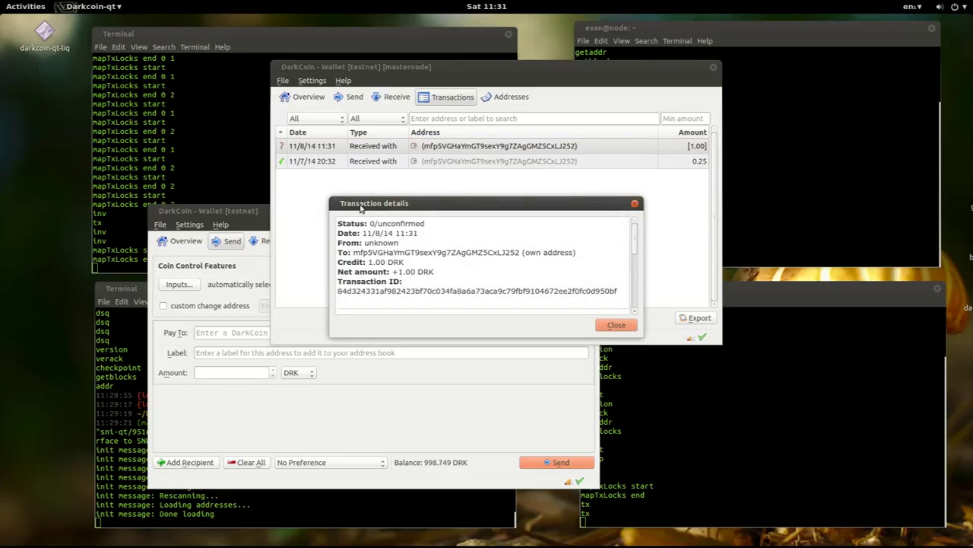
pyautogui.moveTo(338, 223); pyautogui.dragTo(428, 223)
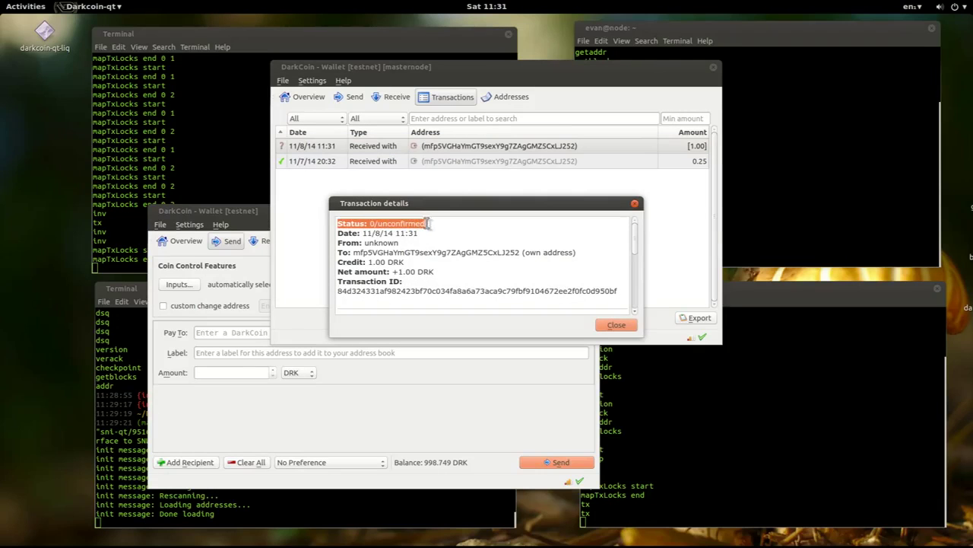
pyautogui.click(616, 325)
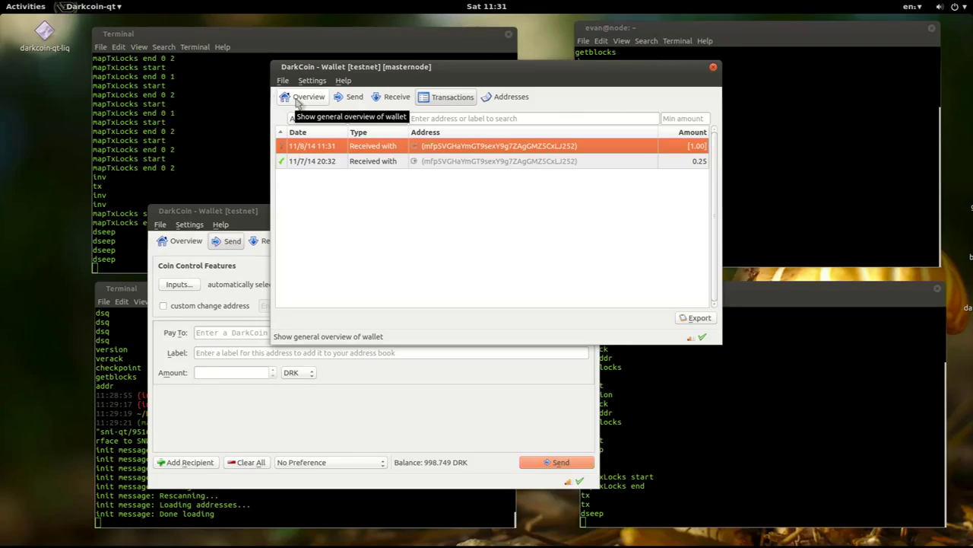
pyautogui.click(298, 105)
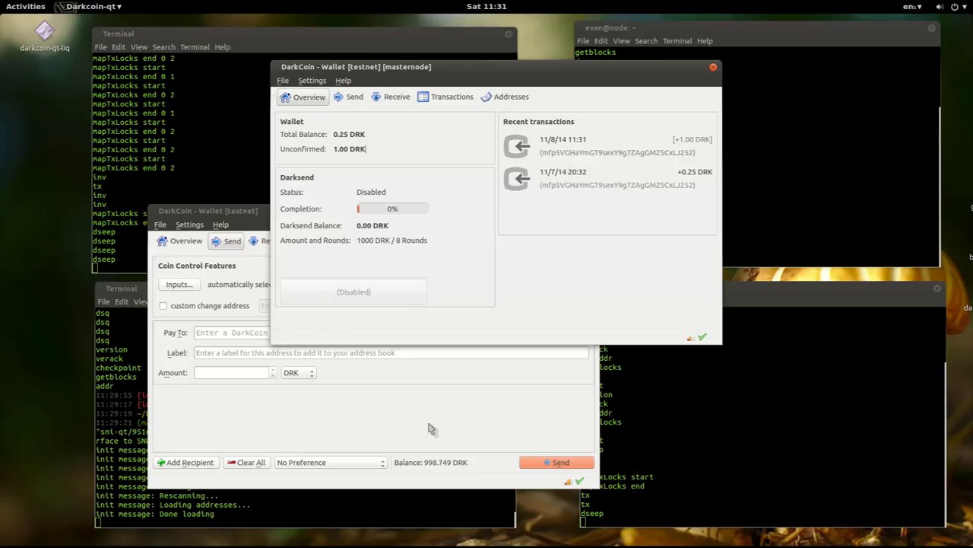
# Close the sending testnet wallet and change its terminal to the ~/Desktop/darkcoin directory
pyautogui.click(211, 376)
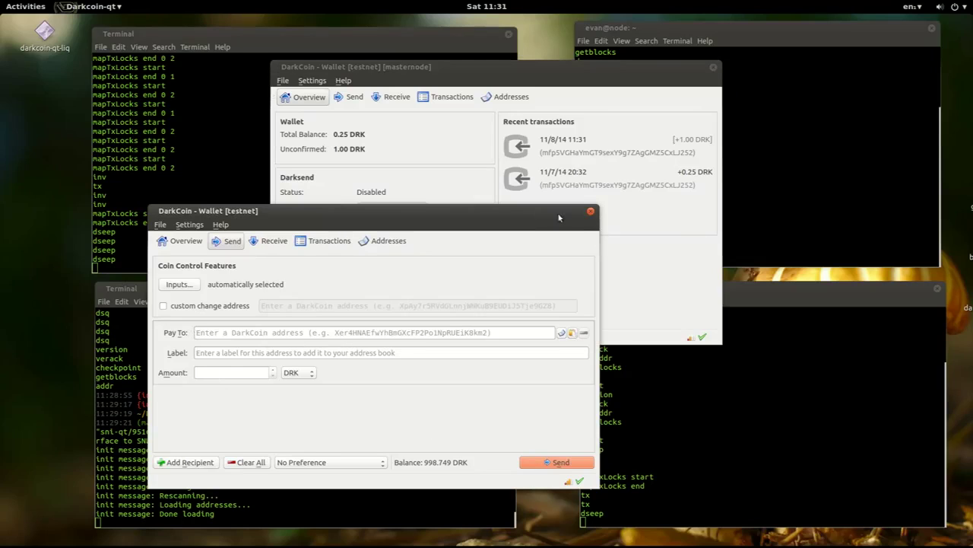
pyautogui.click(590, 212)
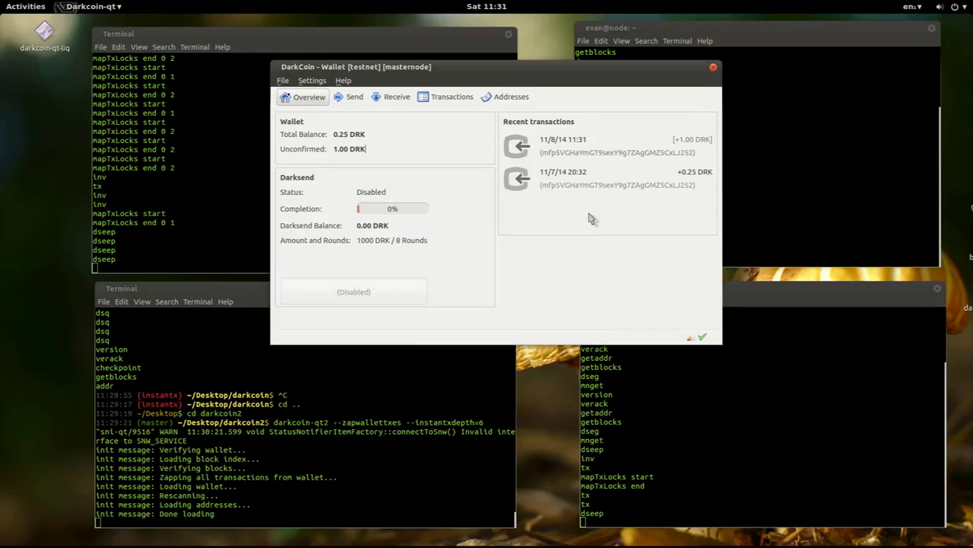
pyautogui.click(301, 498)
pyautogui.write('cd ..')
pyautogui.press('Return')
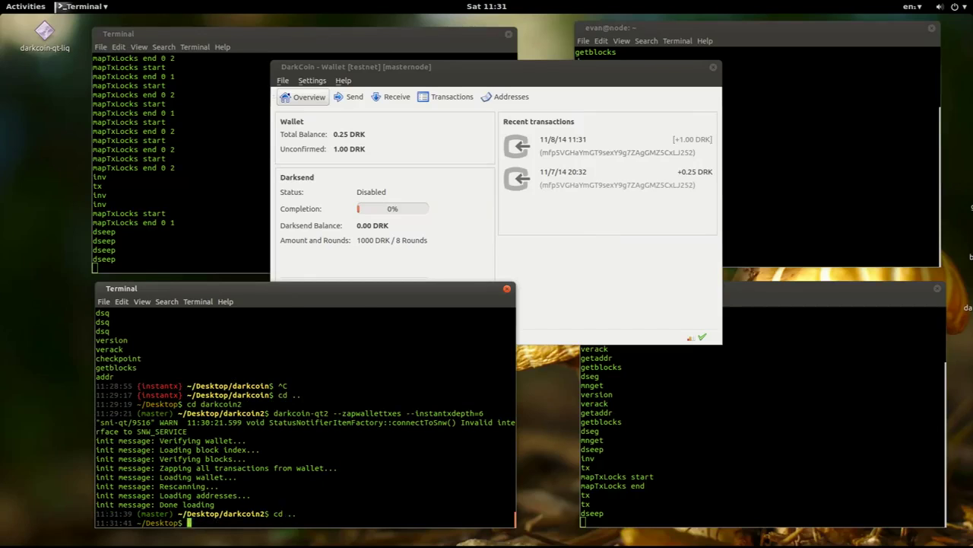
pyautogui.write('cd darkcoin')
pyautogui.press('Return')
pyautogui.press('Return')
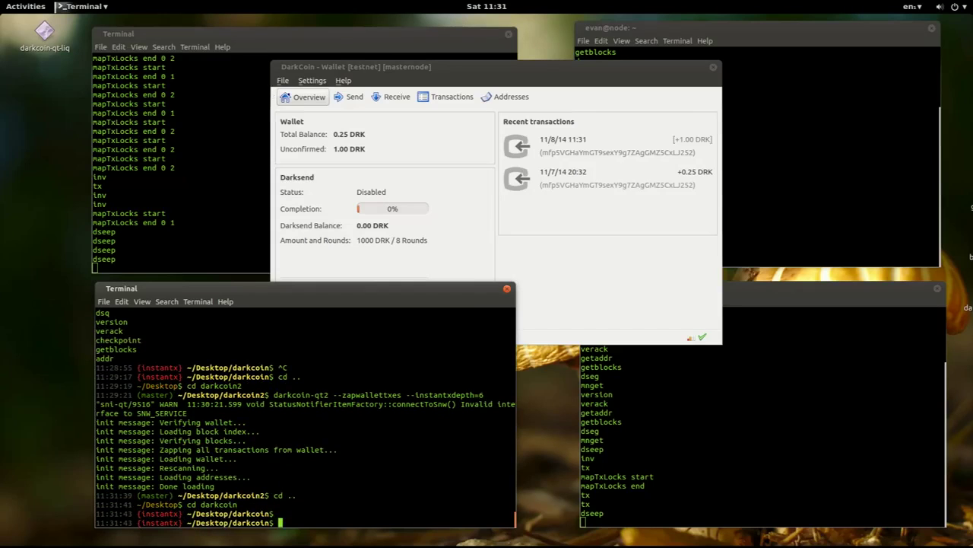
# Launch the testnet wallet from the ~/Desktop/darkcoin terminal with darkcoin-qt2 --zapwallettxes --instantxdepth=6
pyautogui.press('Up')
pyautogui.press('Up')
pyautogui.press('Up')
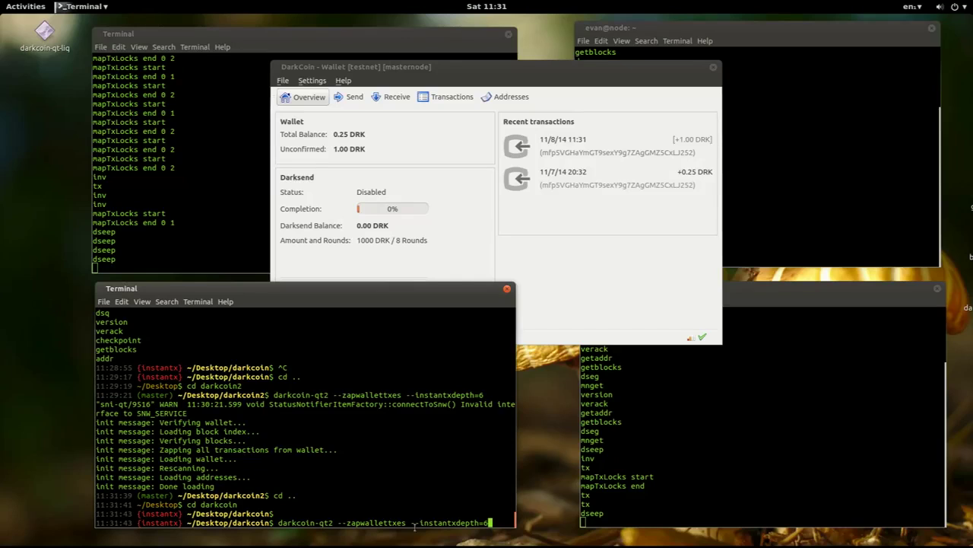
pyautogui.doubleClick(444, 521)
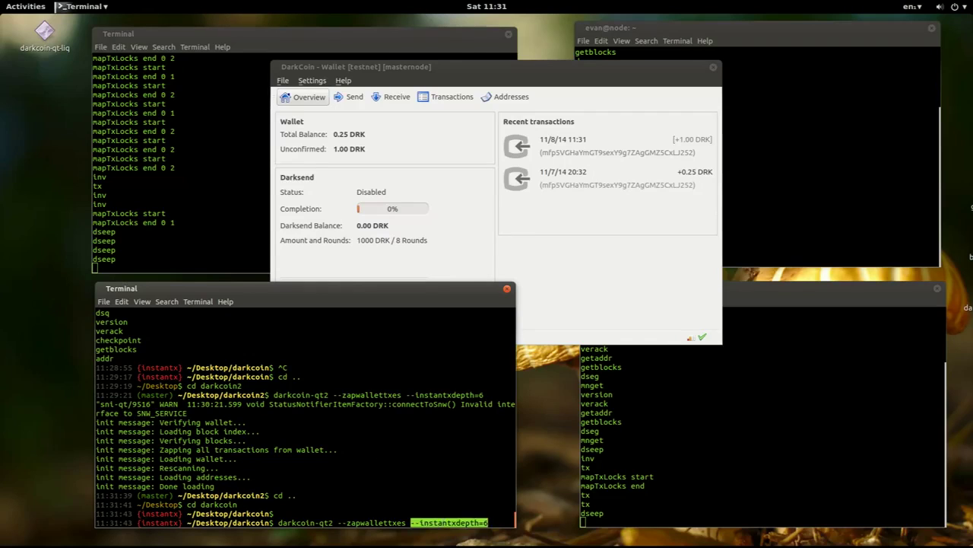
pyautogui.click(434, 522)
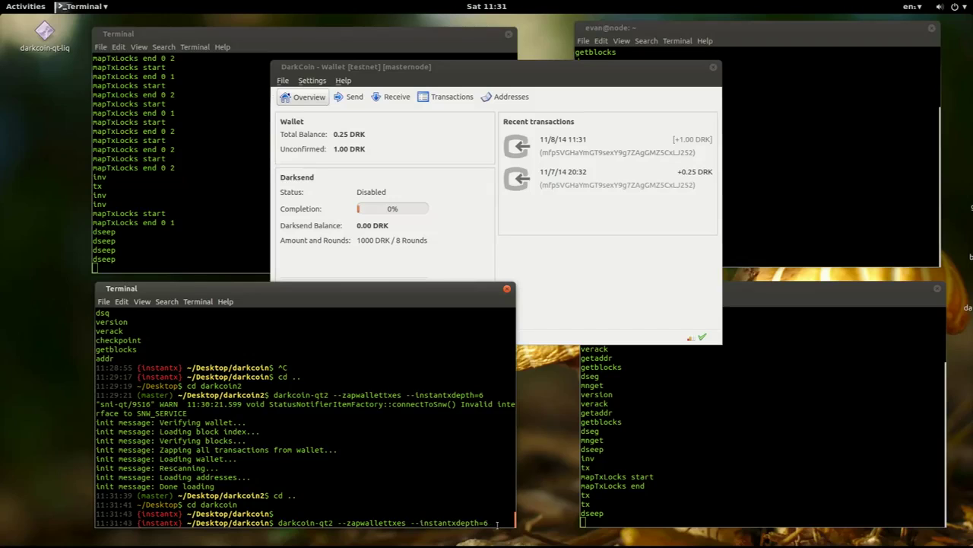
pyautogui.moveTo(489, 523)
pyautogui.mouseDown()
pyautogui.moveTo(429, 523)
pyautogui.moveTo(487, 522)
pyautogui.mouseUp()
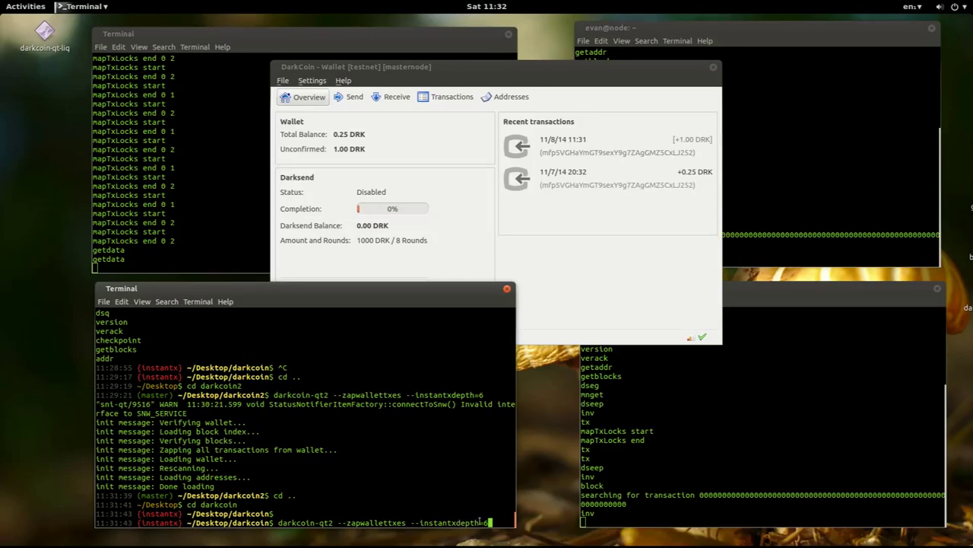
pyautogui.press('Return')
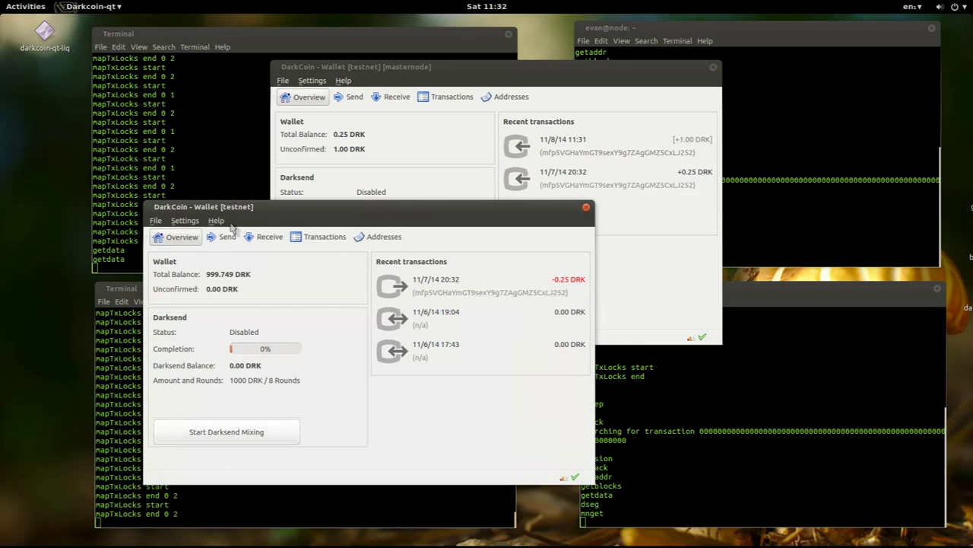
# Run masternode list in the debug console of the newly launched testnet wallet
pyautogui.click(216, 221)
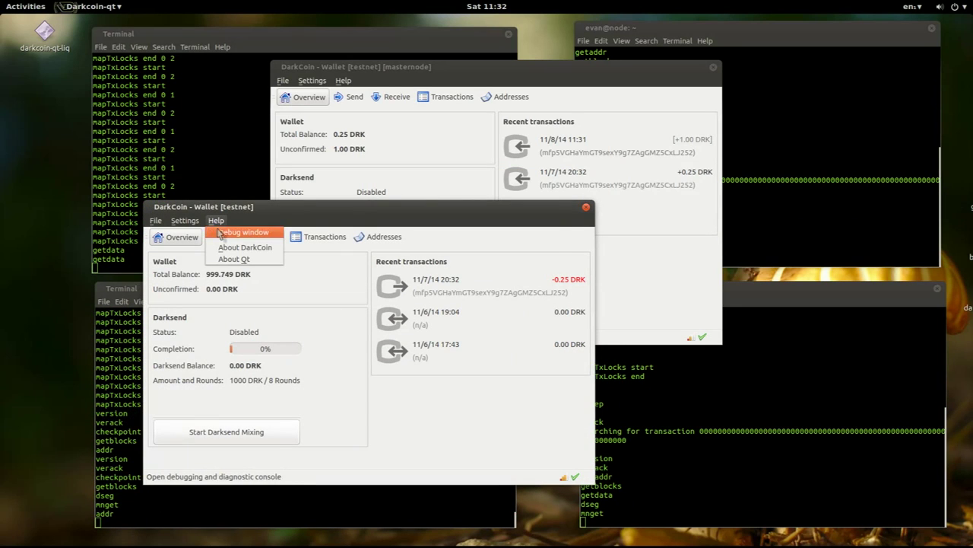
pyautogui.click(242, 232)
pyautogui.click(260, 250)
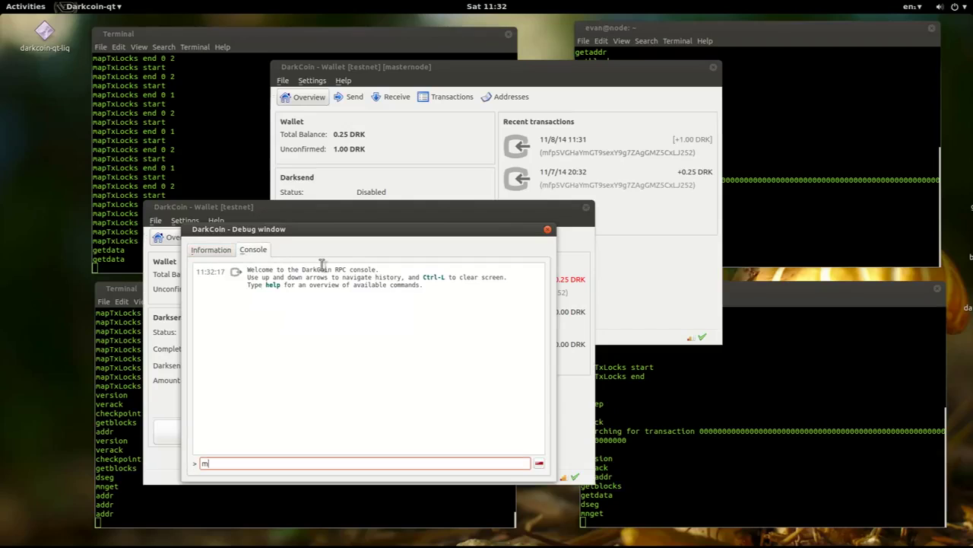
pyautogui.write('masternode list')
pyautogui.press('Return')
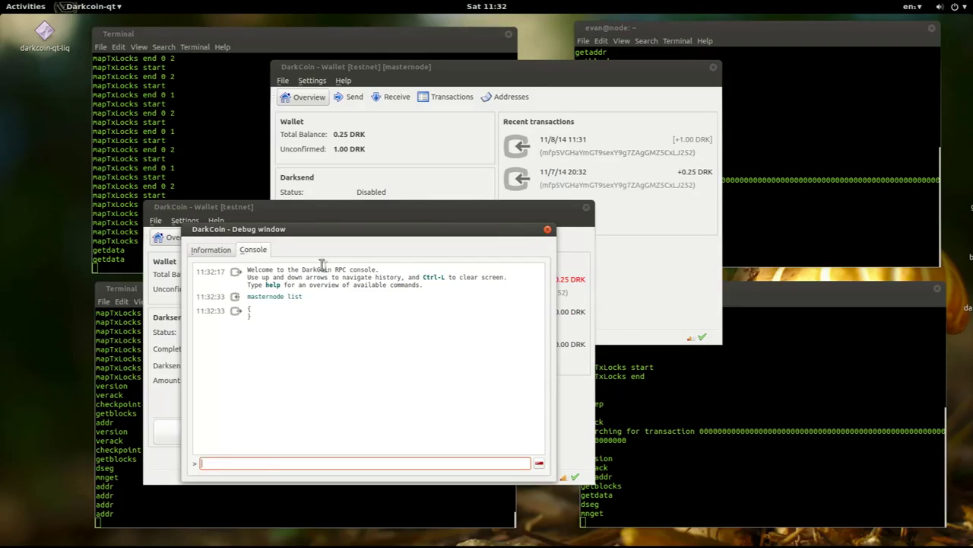
# Start the masternode from the terminal of the masternode machine by rerunning its earlier start command
pyautogui.click(825, 476)
pyautogui.press('Return')
pyautogui.press('Return')
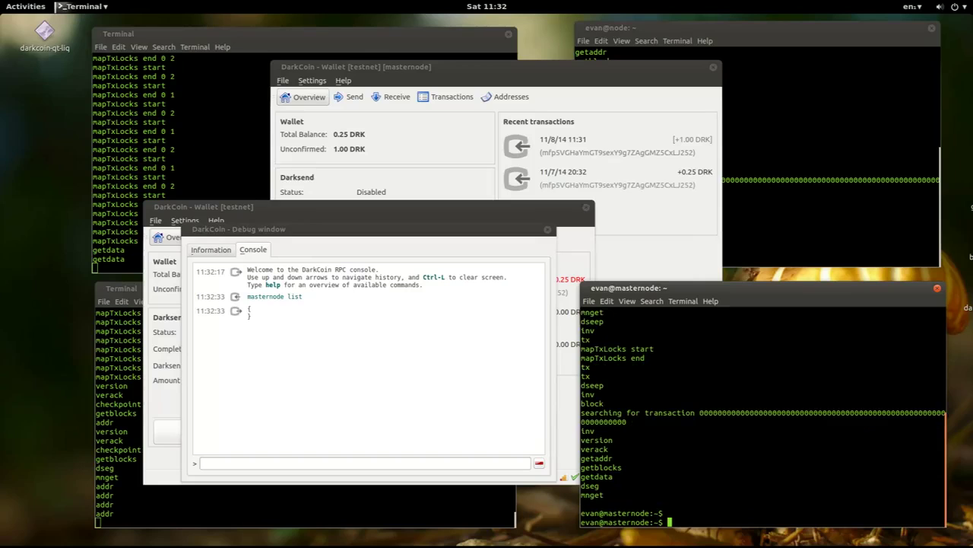
pyautogui.press('Up')
pyautogui.press('Up')
pyautogui.press('Up')
pyautogui.press('Return')
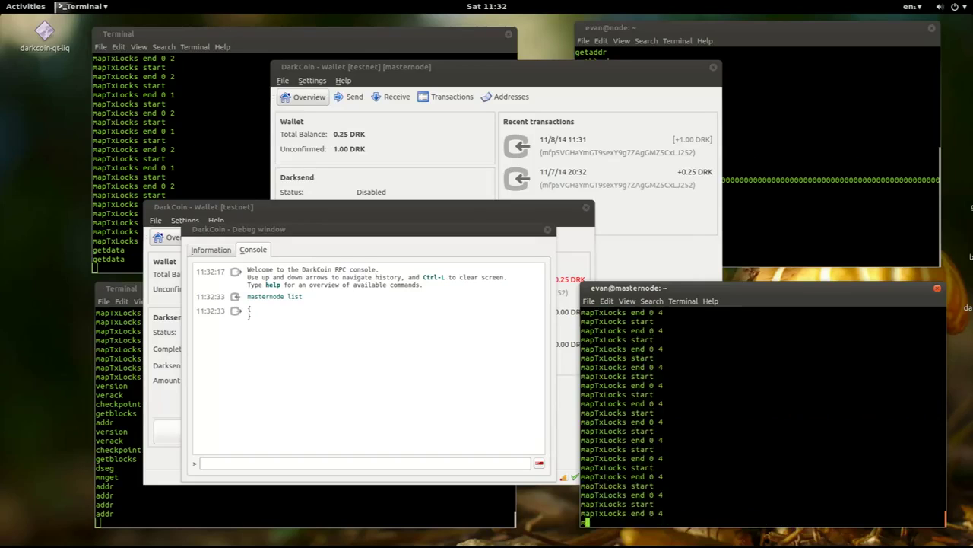
# Run ./darkcoind masternode start in the terminal of the node machine
pyautogui.click(851, 215)
pyautogui.press('Return')
pyautogui.press('Return')
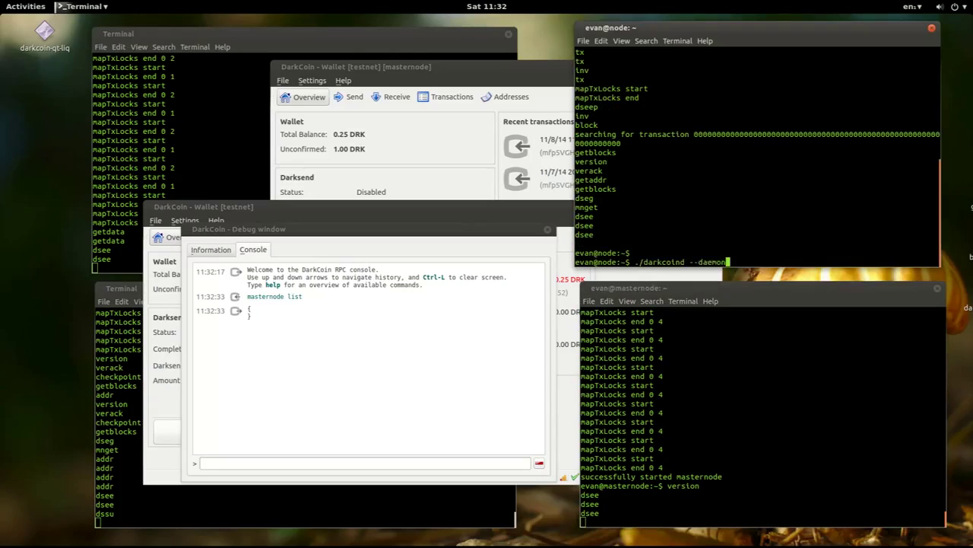
pyautogui.press('Up')
pyautogui.press('Up')
pyautogui.press('Return')
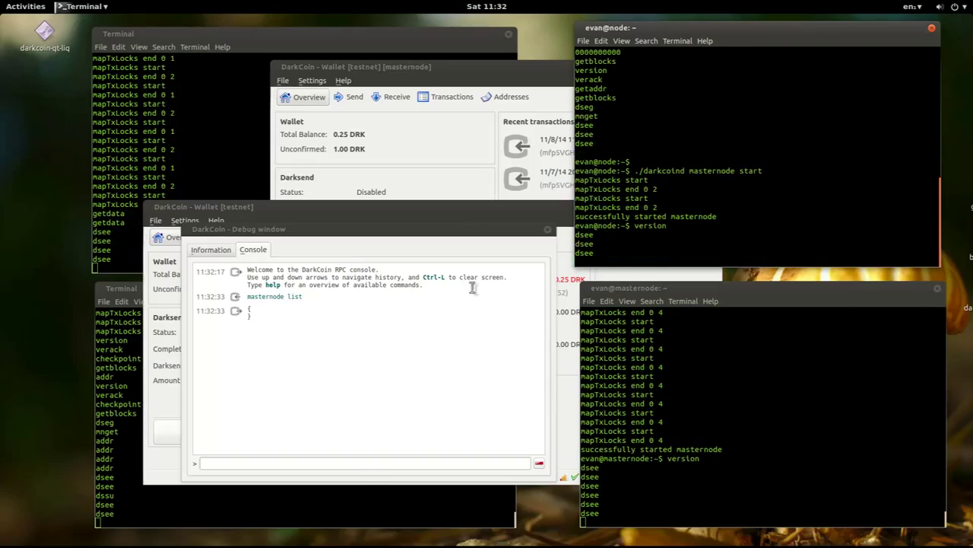
# Rerun masternode list in the testnet wallet's debug console, check the listed masternodes and close the debug window
pyautogui.click(347, 462)
pyautogui.press('Up')
pyautogui.press('Return')
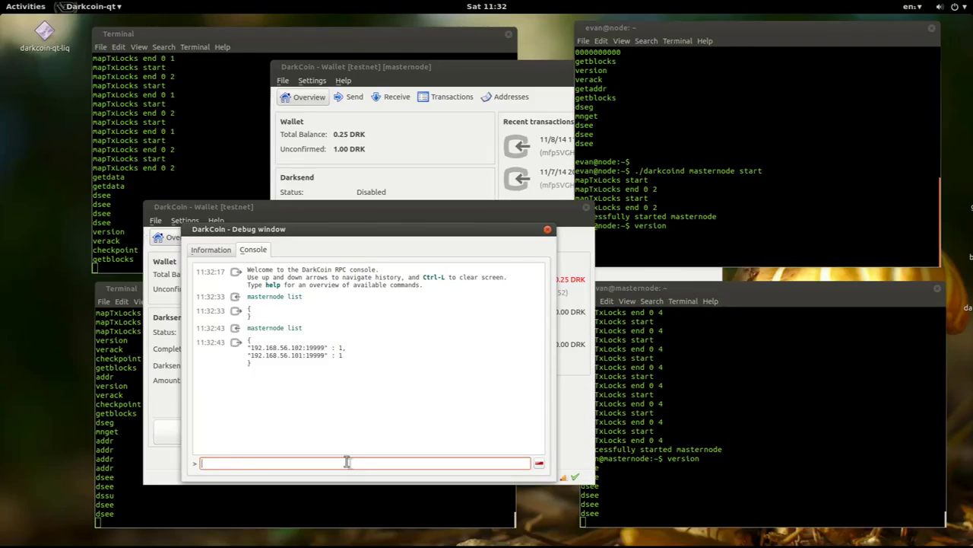
pyautogui.click(547, 229)
# Copy the masternode wallet's receiving address
pyautogui.click(390, 146)
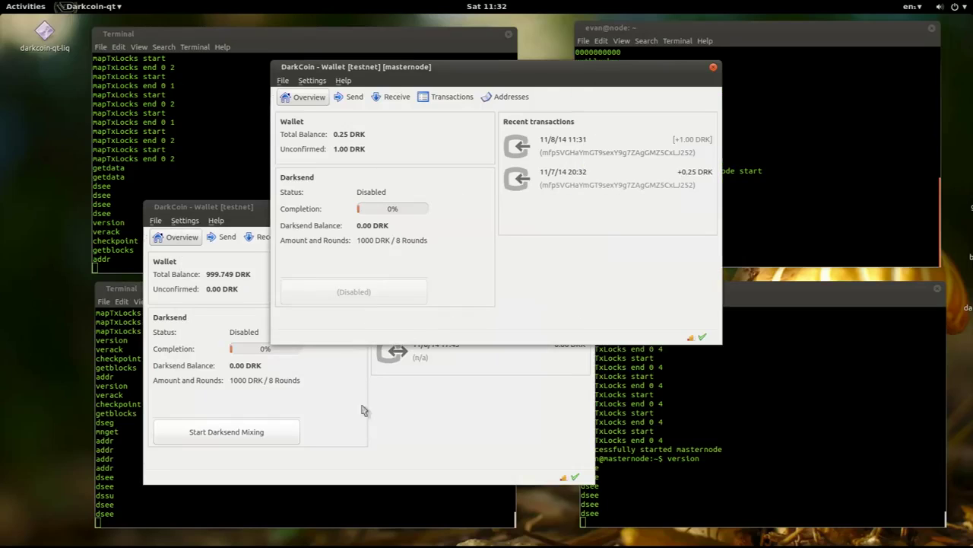
pyautogui.click(396, 97)
pyautogui.rightClick(407, 161)
pyautogui.click(440, 162)
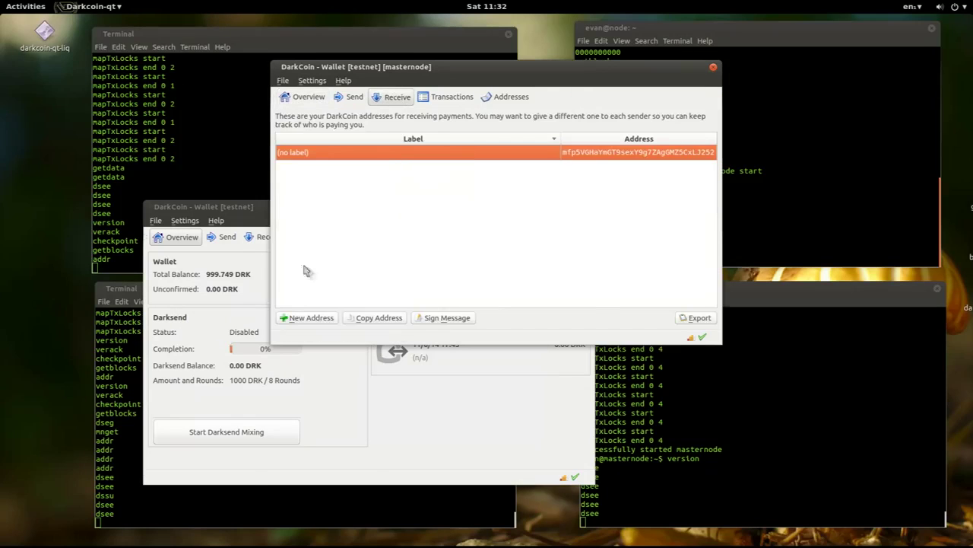
# Paste the copied address as payee in the testnet wallet's send form and set the amount to 10 DRK
pyautogui.click(243, 309)
pyautogui.click(228, 237)
pyautogui.rightClick(209, 329)
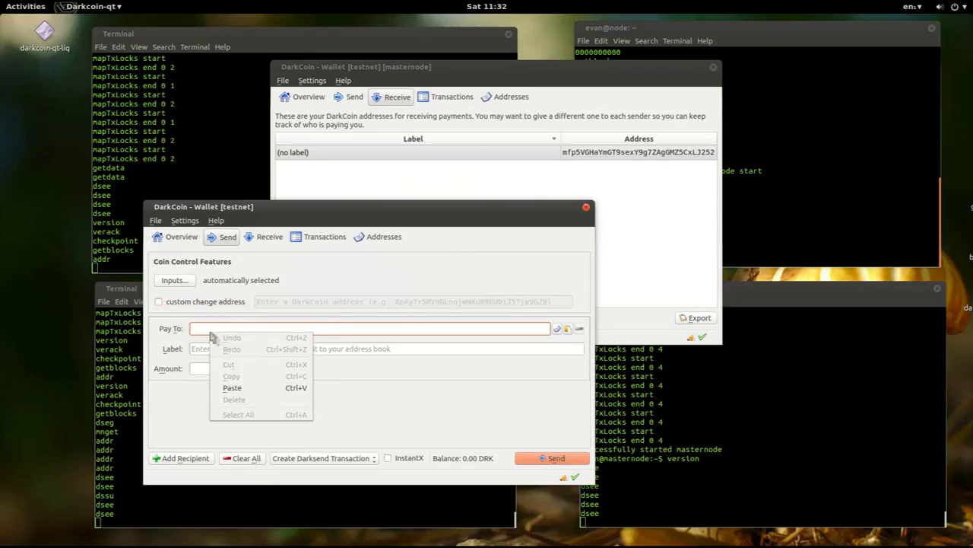
pyautogui.click(228, 385)
pyautogui.click(221, 369)
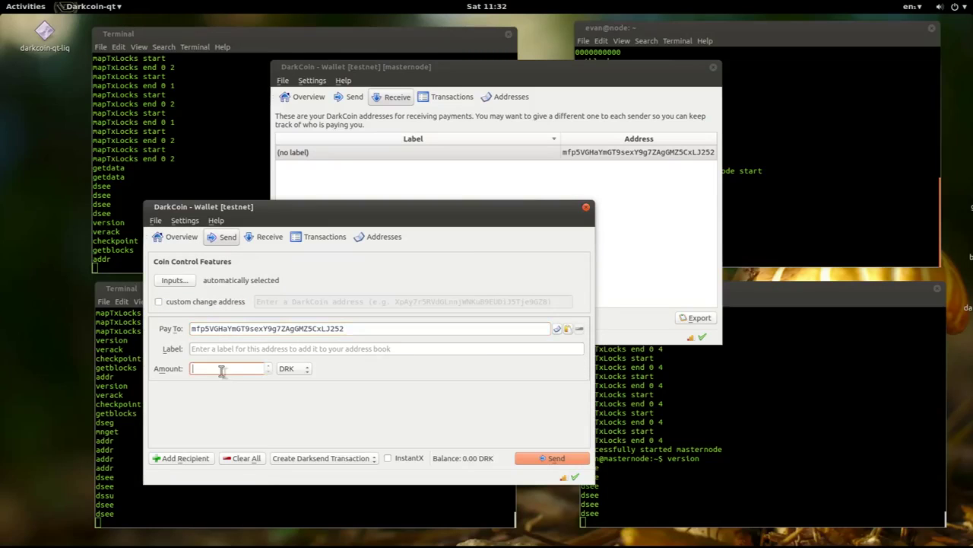
pyautogui.write('10')
# With the masternode wallet's overview showing, send and confirm the 10 DRK payment using InstantX and No Preference as transaction type
pyautogui.click(308, 96)
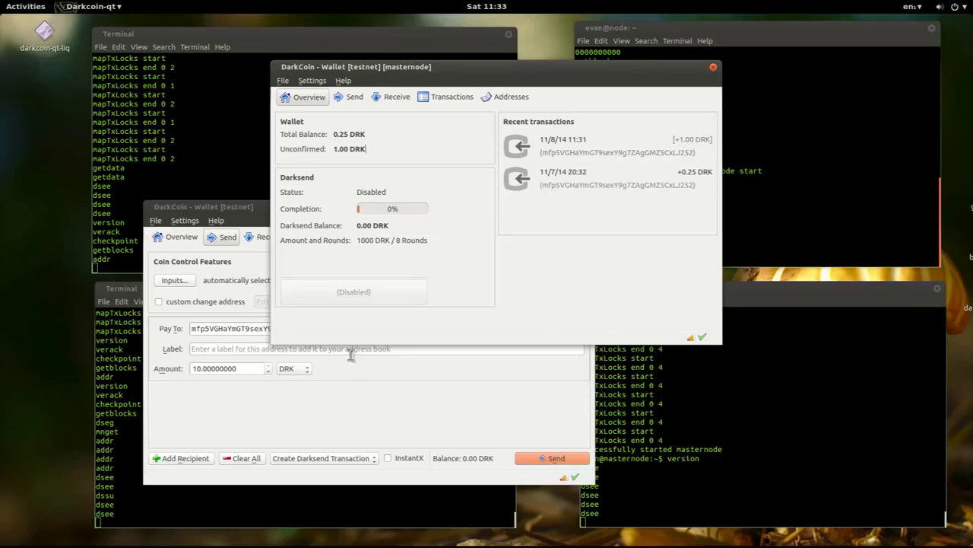
pyautogui.click(364, 440)
pyautogui.click(407, 458)
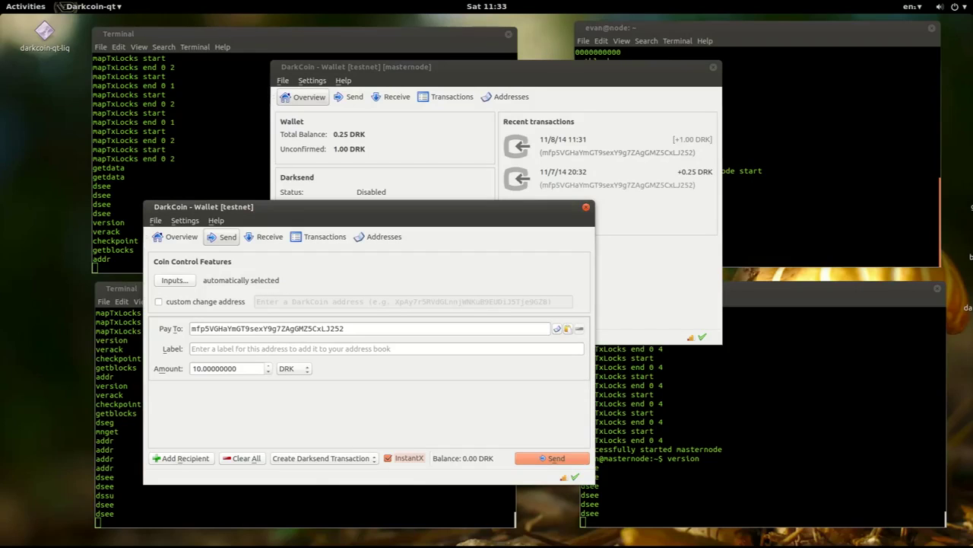
pyautogui.click(343, 458)
pyautogui.click(346, 480)
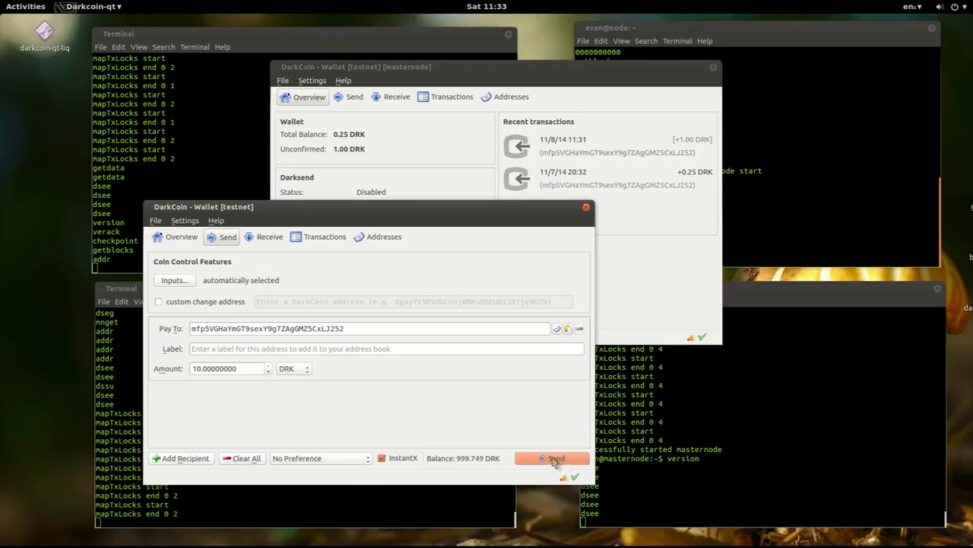
pyautogui.click(557, 460)
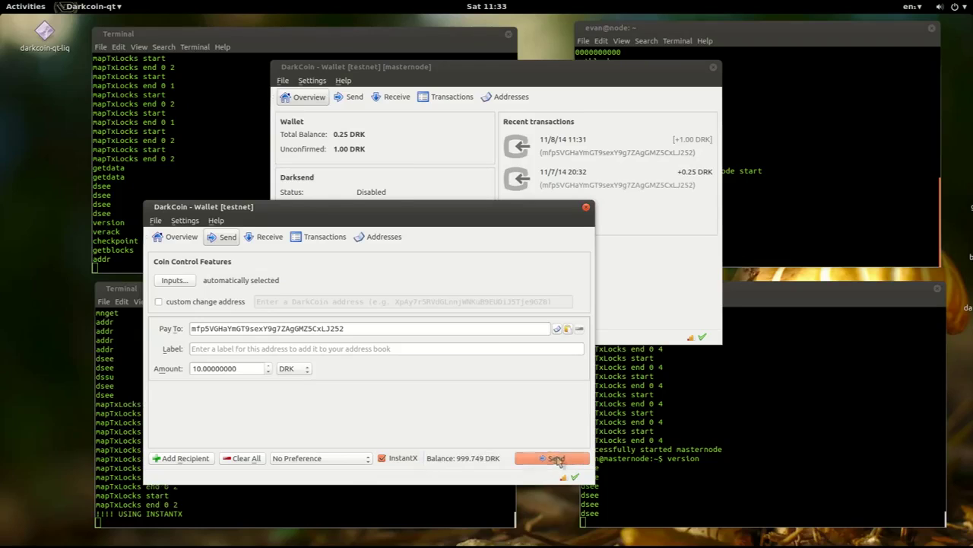
pyautogui.click(469, 365)
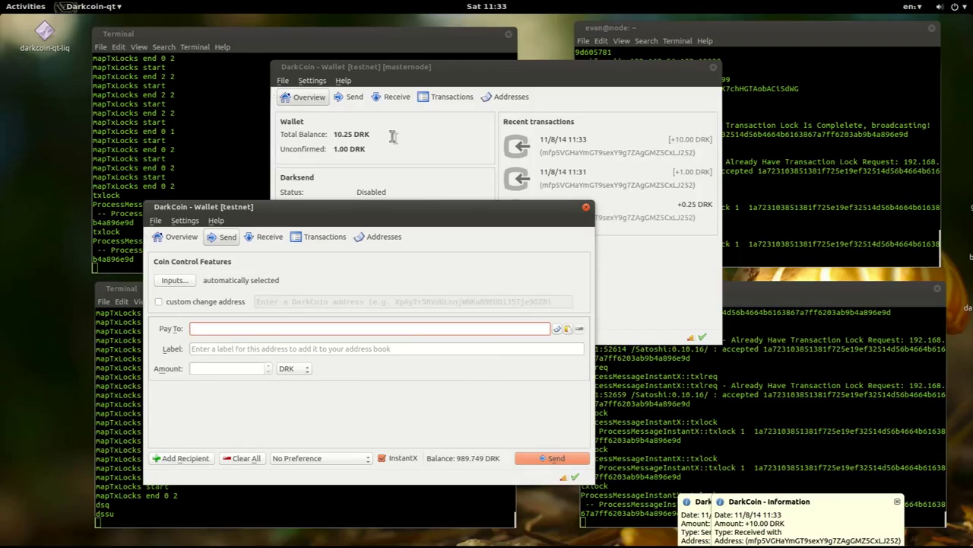
# Examine the status in the details of the 10 DRK transaction received by the masternode wallet
pyautogui.click(470, 131)
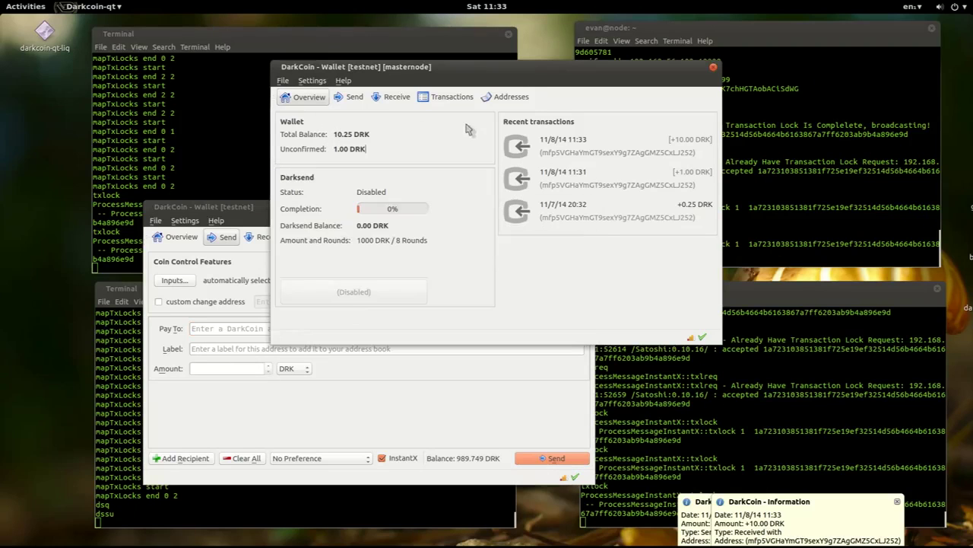
pyautogui.click(422, 96)
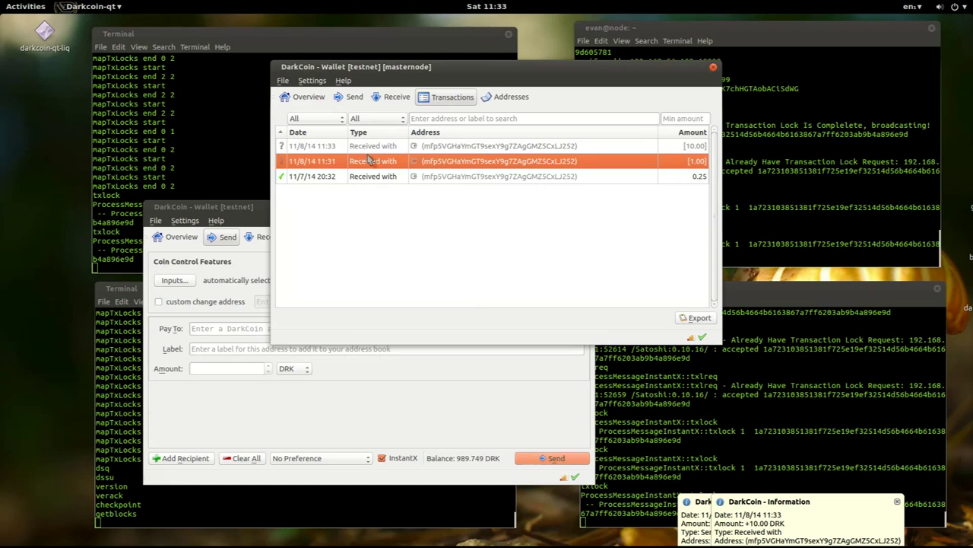
pyautogui.click(290, 147)
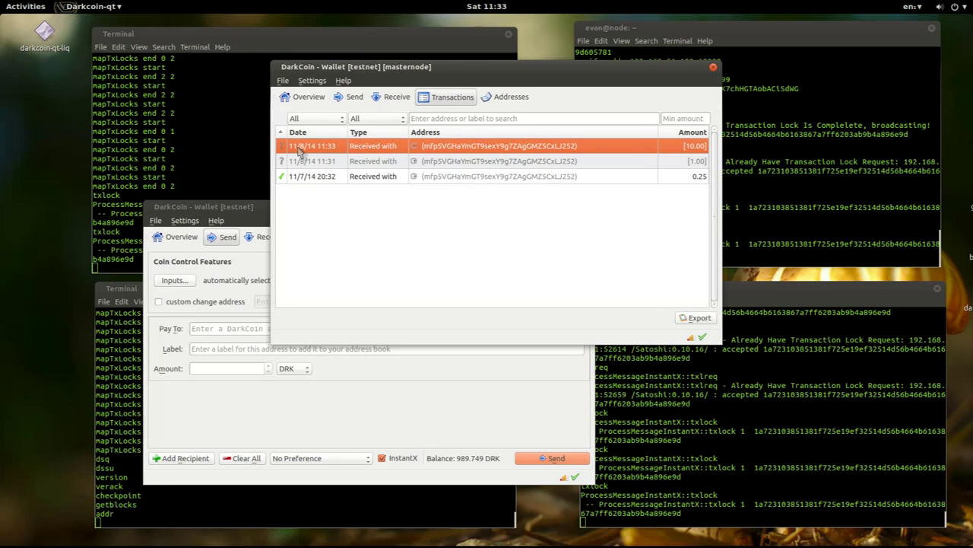
pyautogui.doubleClick(348, 149)
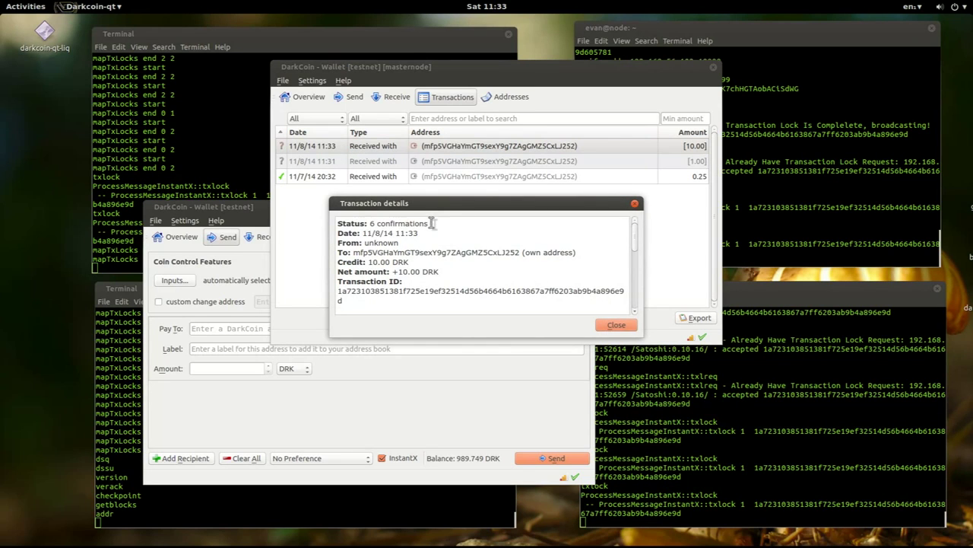
pyautogui.moveTo(431, 222); pyautogui.dragTo(334, 216)
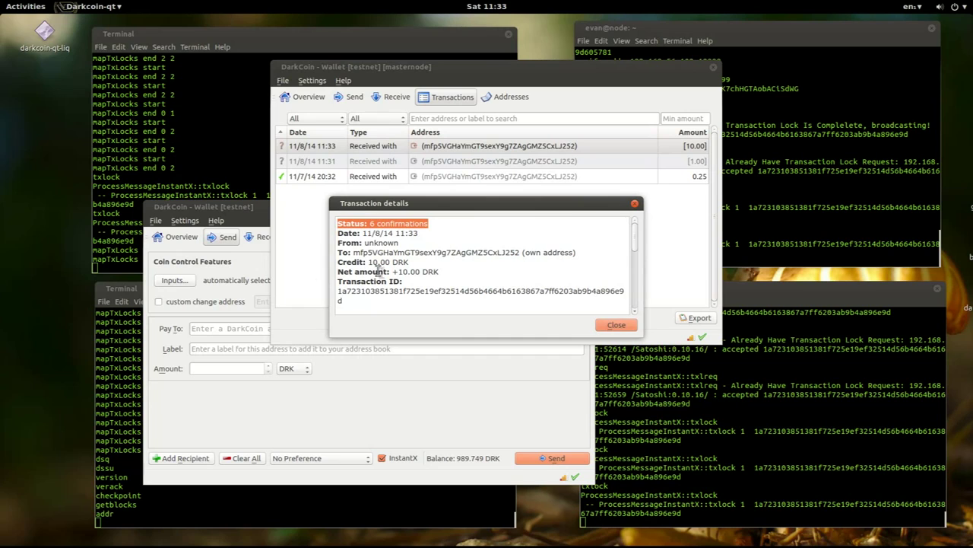
pyautogui.click(616, 326)
# List the transactions in the masternode wallet's debug console, examine the 10 DRK entry's amount and confirmations, and close the window
pyautogui.click(343, 79)
pyautogui.click(356, 94)
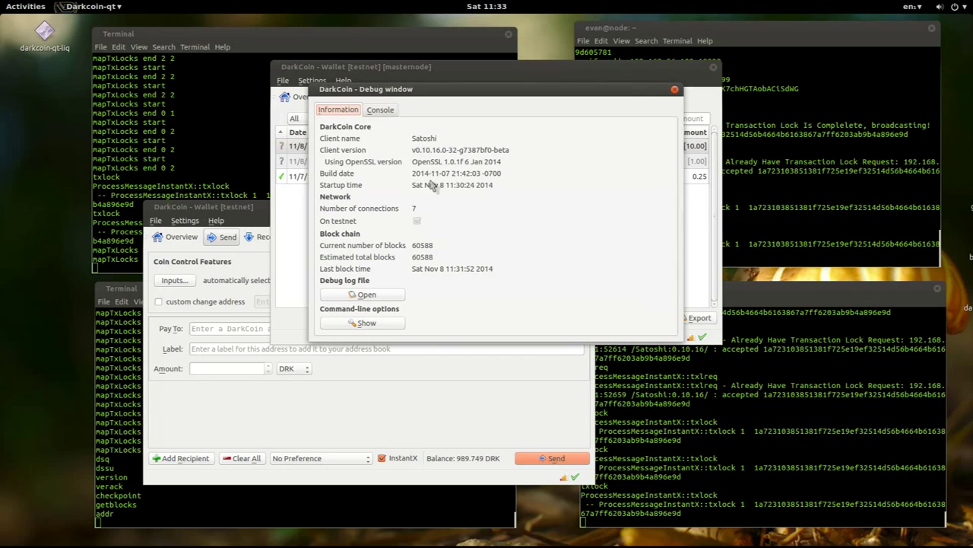
pyautogui.click(391, 115)
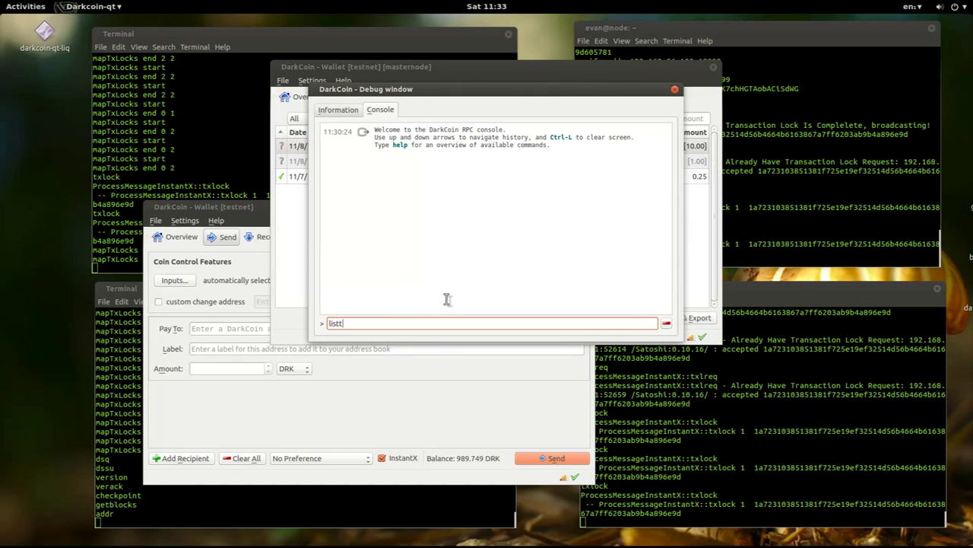
pyautogui.press('Return')
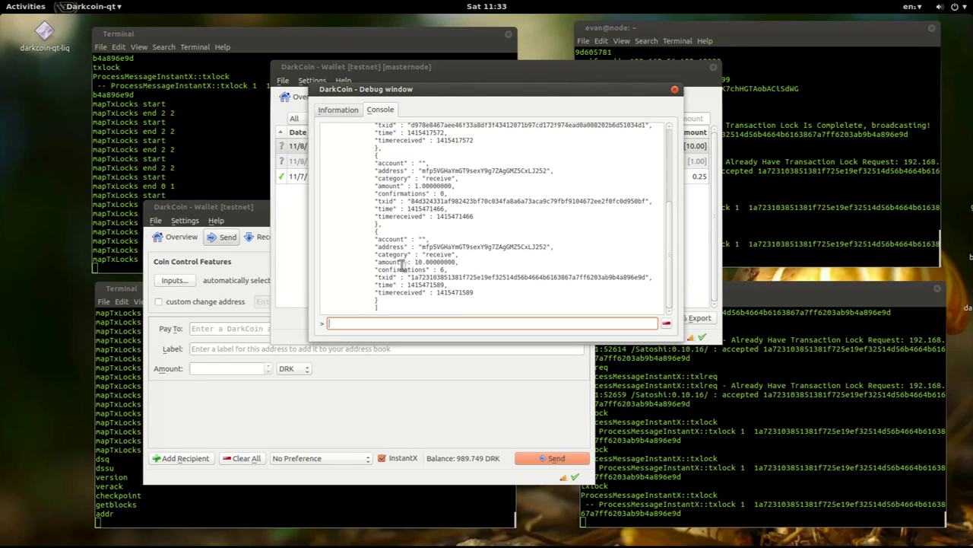
pyautogui.moveTo(379, 264); pyautogui.dragTo(471, 272)
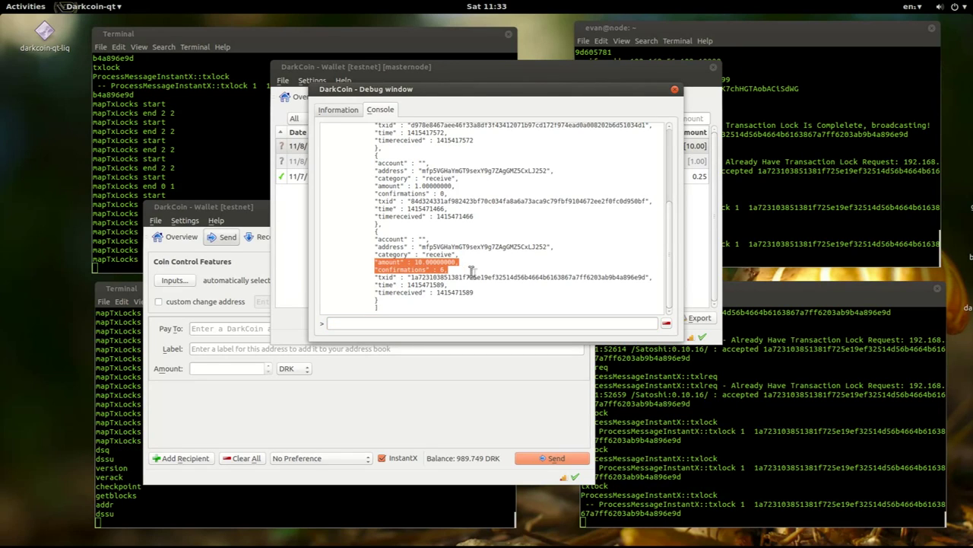
pyautogui.click(419, 259)
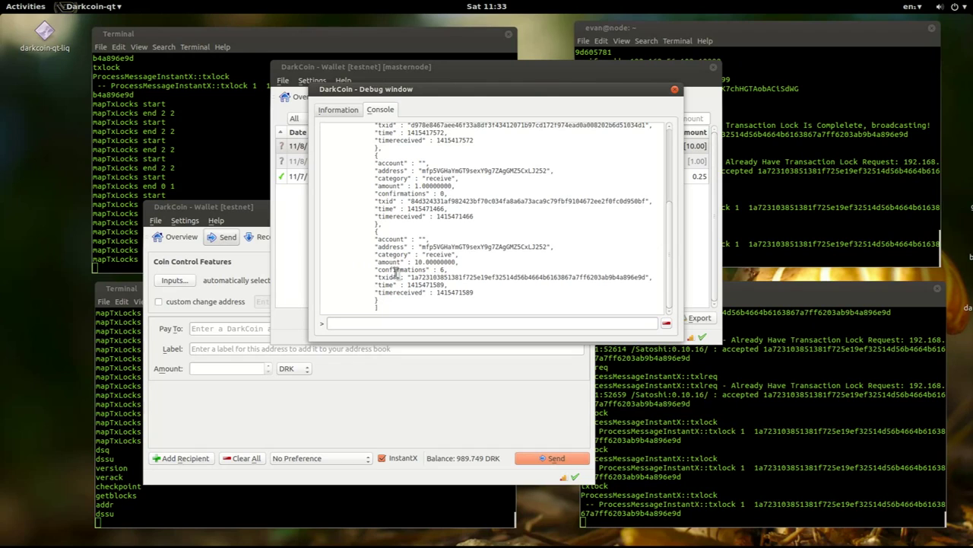
pyautogui.click(675, 92)
# Reposition both wallet windows and examine the newest received transaction's confirmation status on the masternode wallet's overview
pyautogui.click(304, 97)
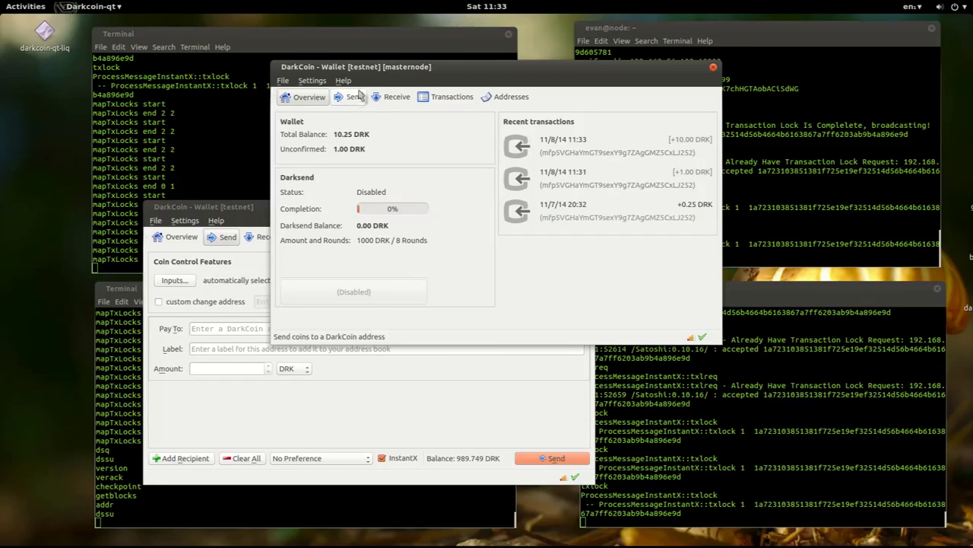
pyautogui.moveTo(385, 66); pyautogui.dragTo(397, 43)
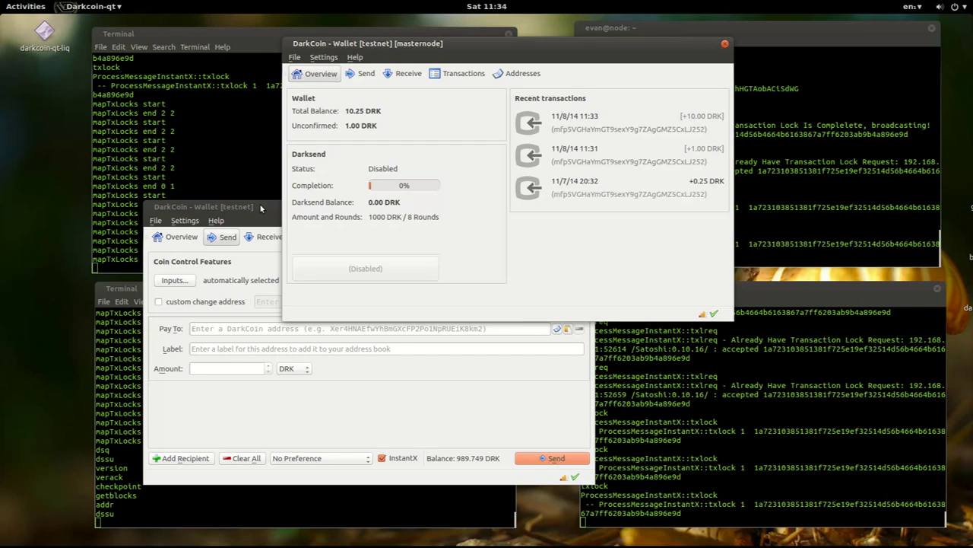
pyautogui.moveTo(260, 207); pyautogui.dragTo(266, 214)
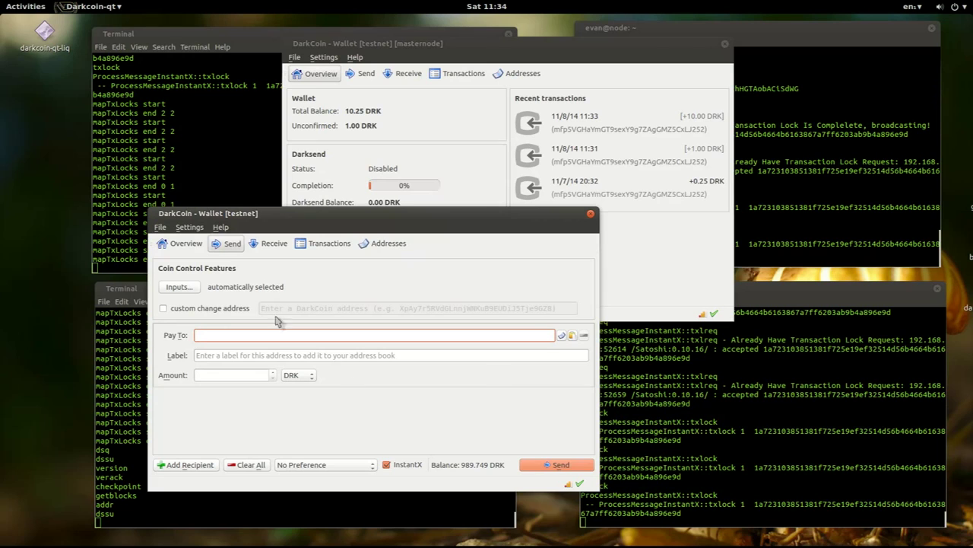
pyautogui.moveTo(322, 222); pyautogui.dragTo(343, 232)
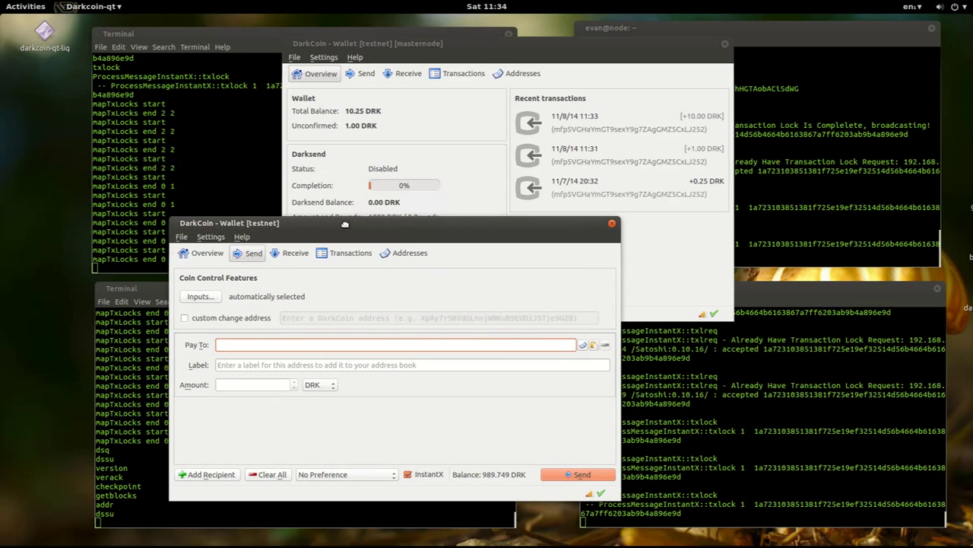
pyautogui.moveTo(505, 47); pyautogui.dragTo(535, 41)
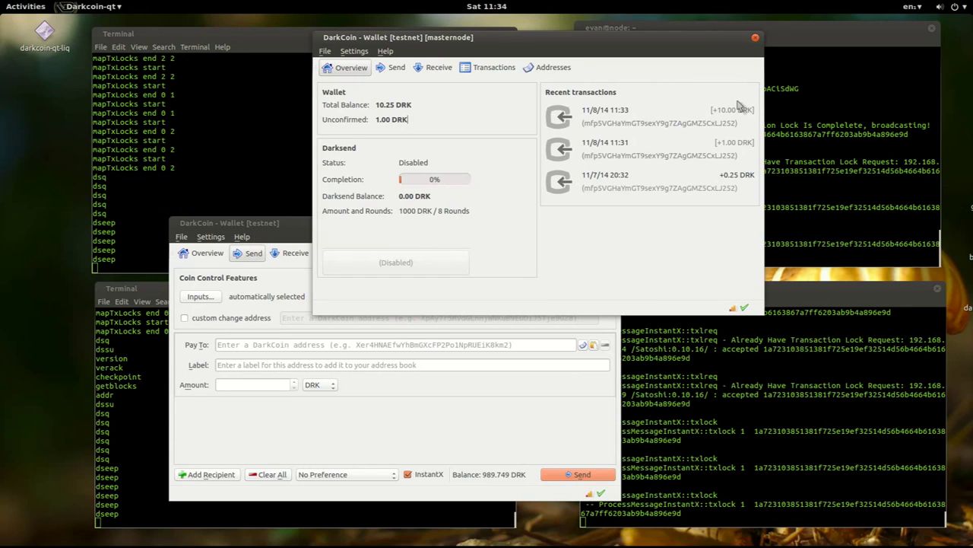
pyautogui.moveTo(738, 105)
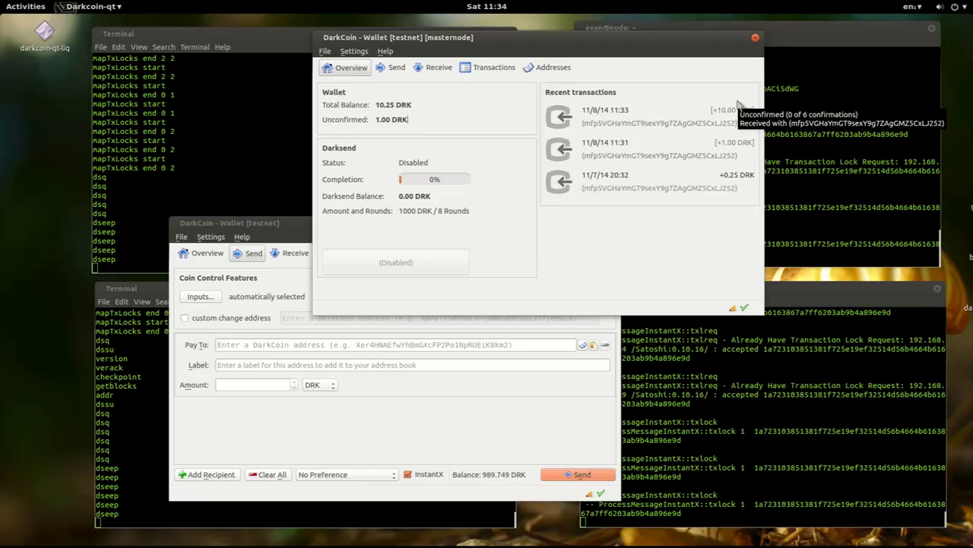